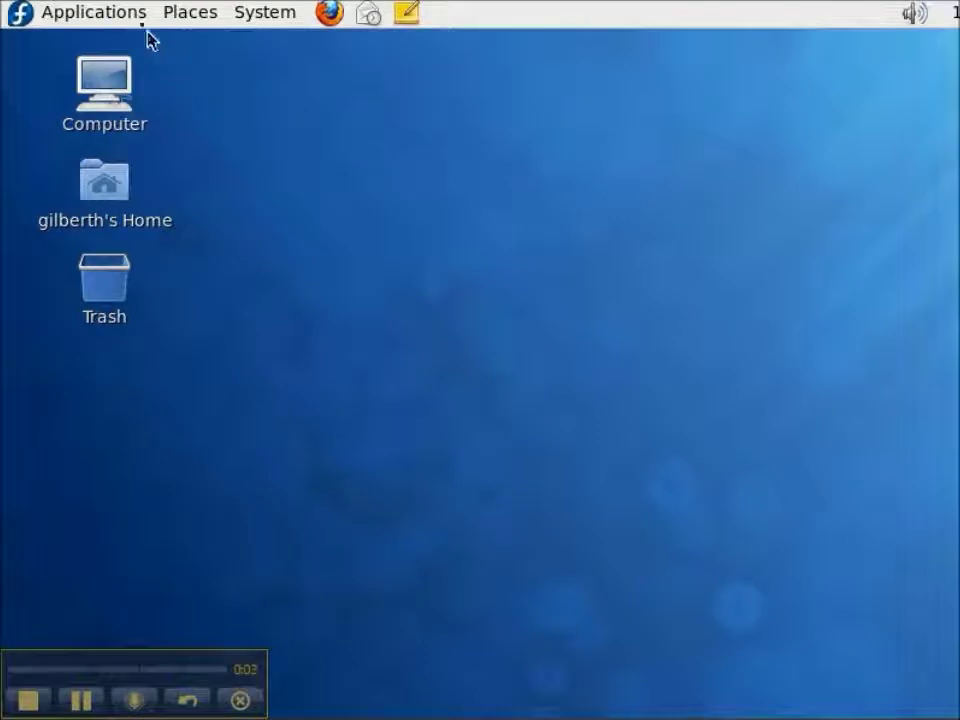
Launch Terminal from the Applications menu and move its window to the upper-left of the desktop.
{"action": "left_click", "coordinate": [137, 15]}
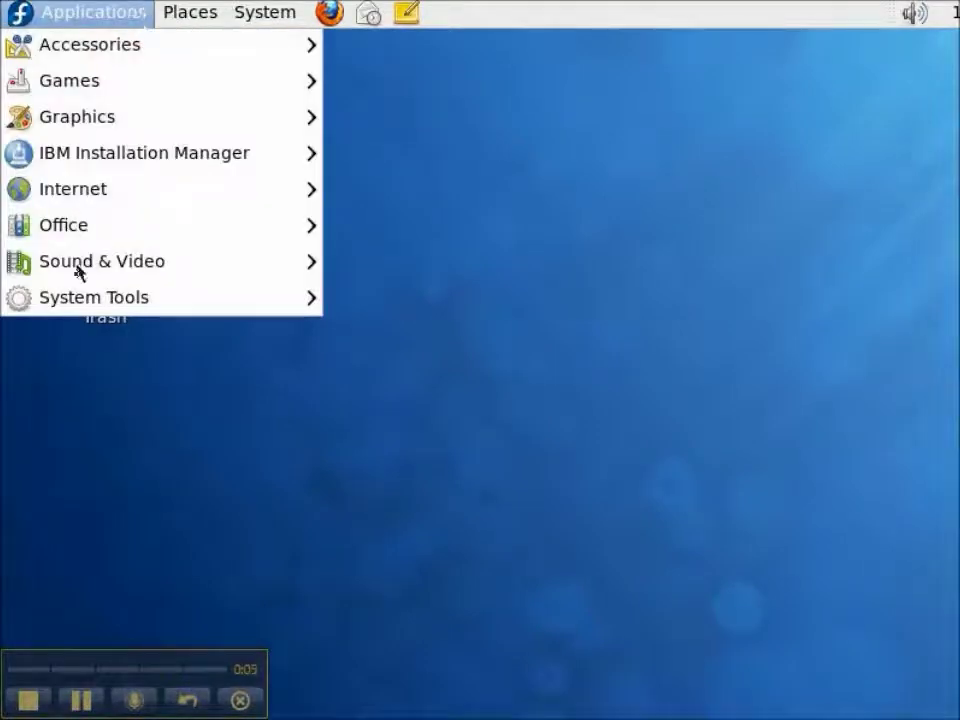
{"action": "mouse_move", "coordinate": [86, 302]}
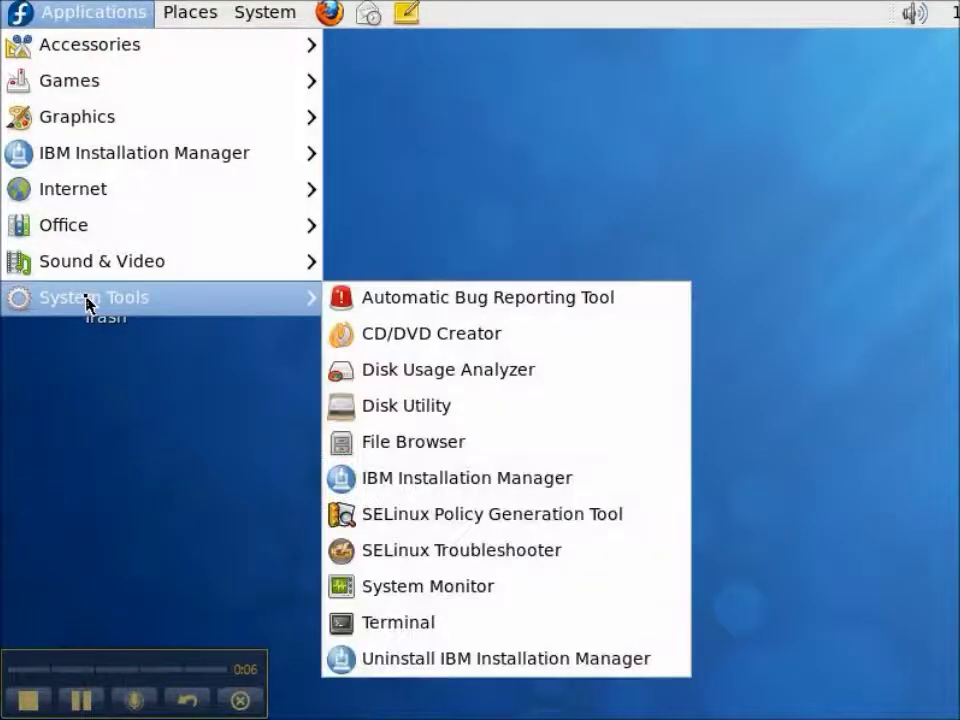
{"action": "left_click", "coordinate": [398, 625]}
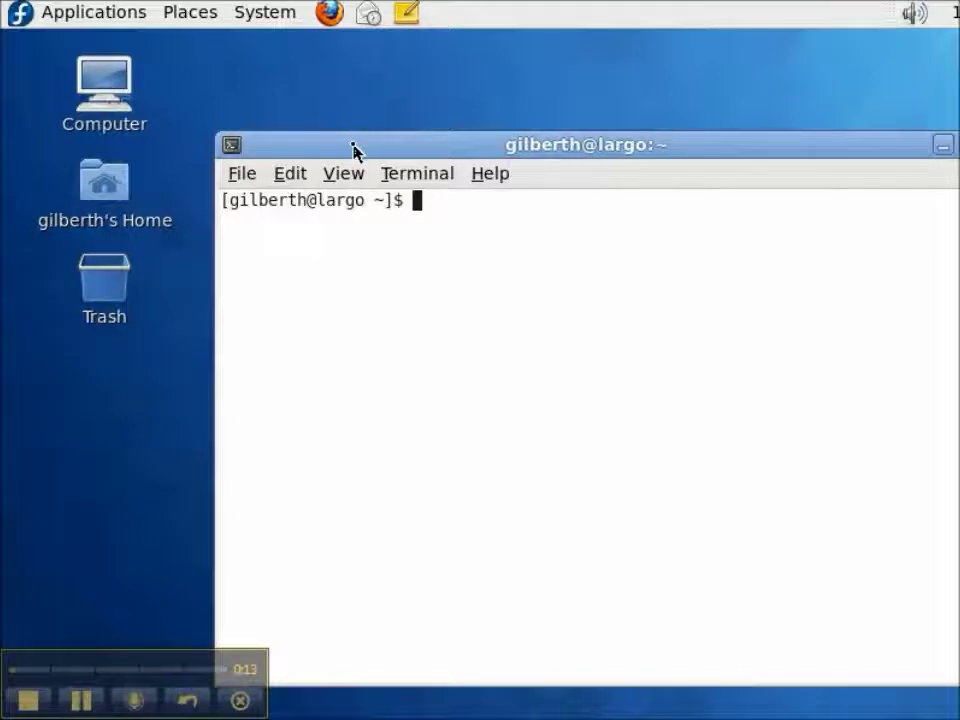
{"action": "left_click_drag", "start_coordinate": [352, 150], "coordinate": [164, 64]}
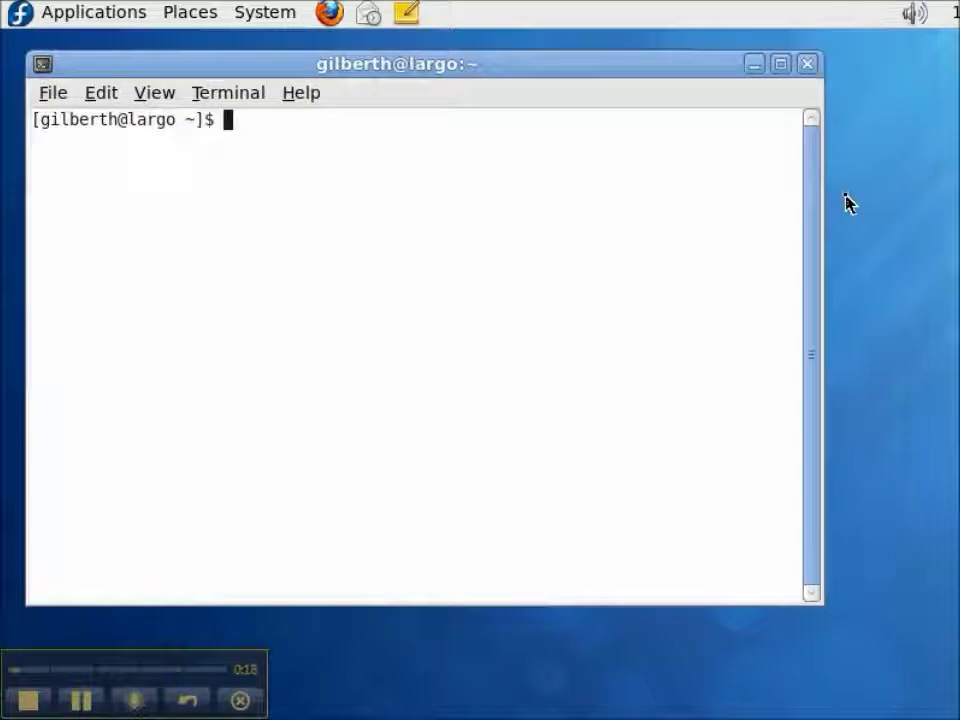
List the two zip files in /store/business/ibm.com/zip/im_1.4.1, then go back up to ibm.com.
{"action": "type", "text": "cd /s"}
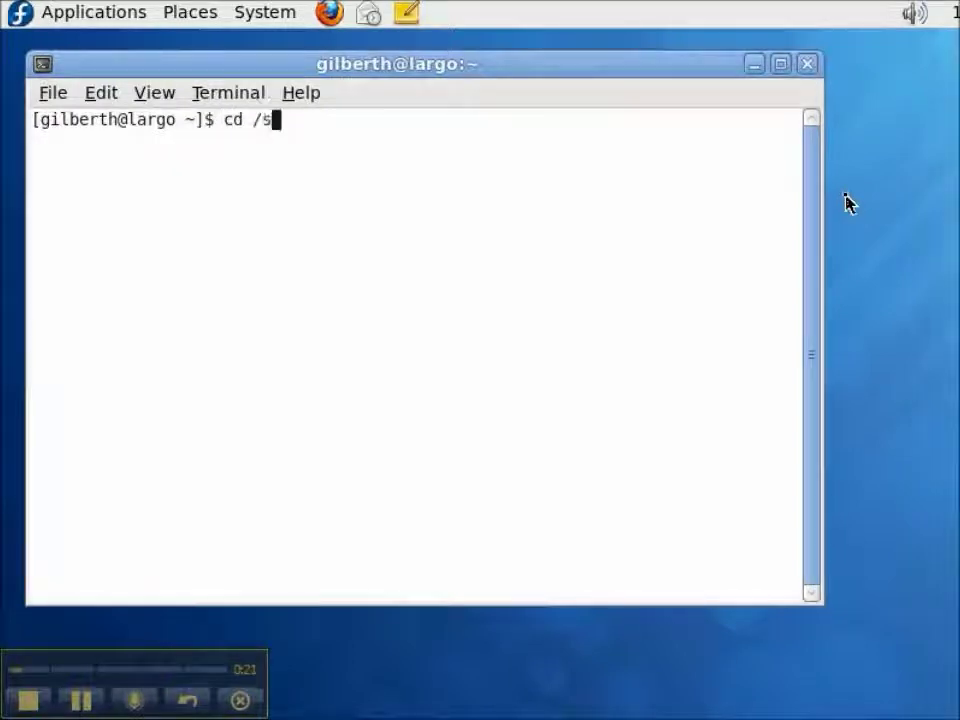
{"action": "type", "text": "tore/business/ibm.com/"}
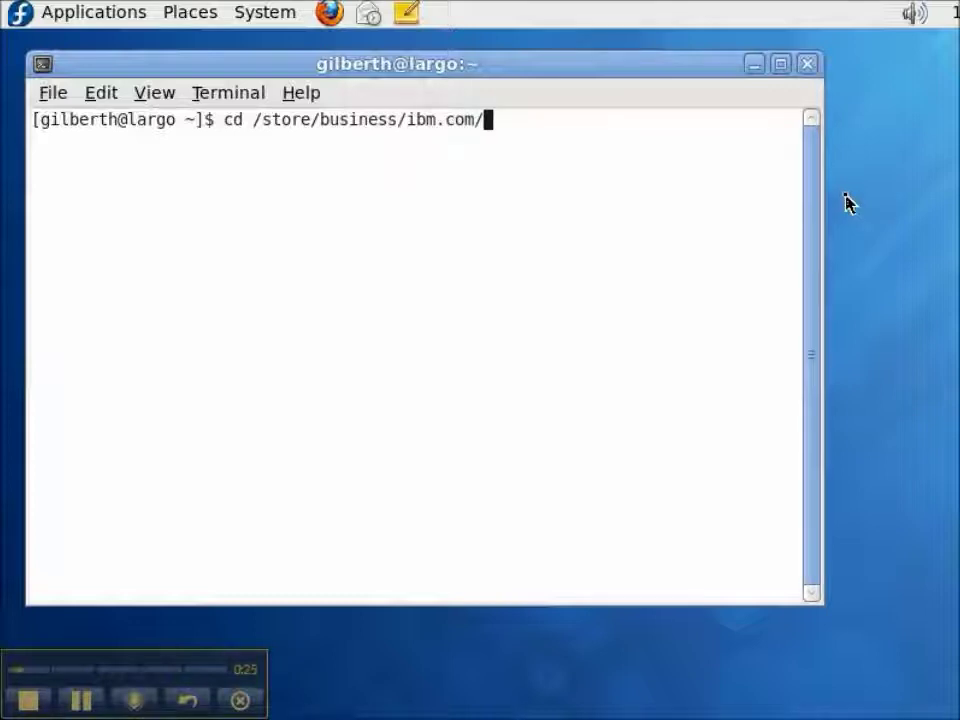
{"action": "type", "text": "zip/im_1.4.1/"}
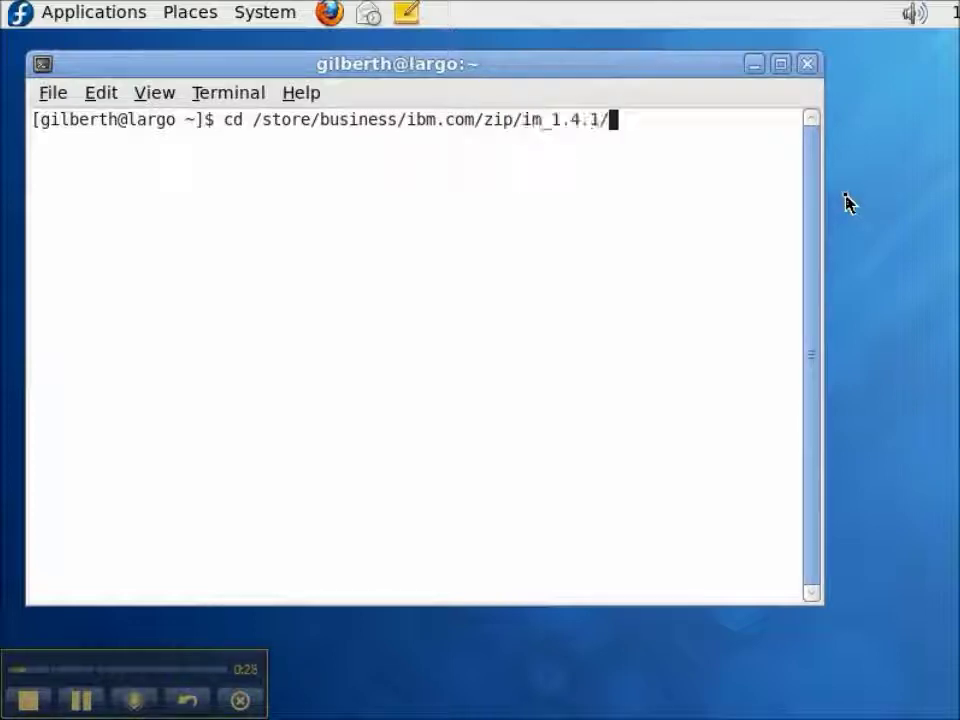
{"action": "key", "text": "Return"}
{"action": "type", "text": "ls"}
{"action": "key", "text": "Return"}
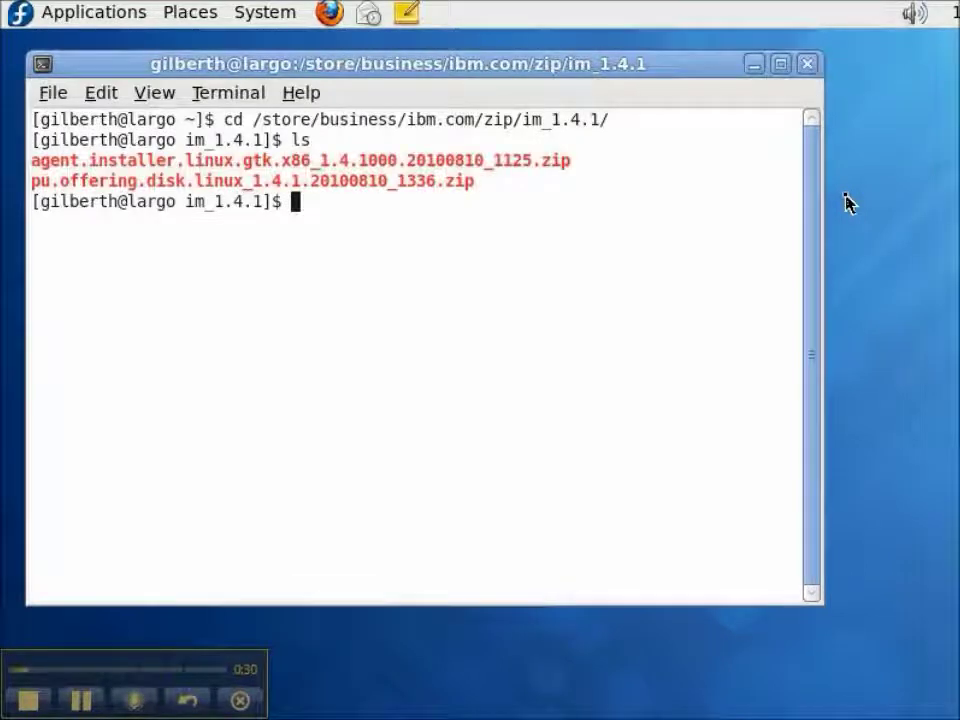
{"action": "type", "text": "cd ../.."}
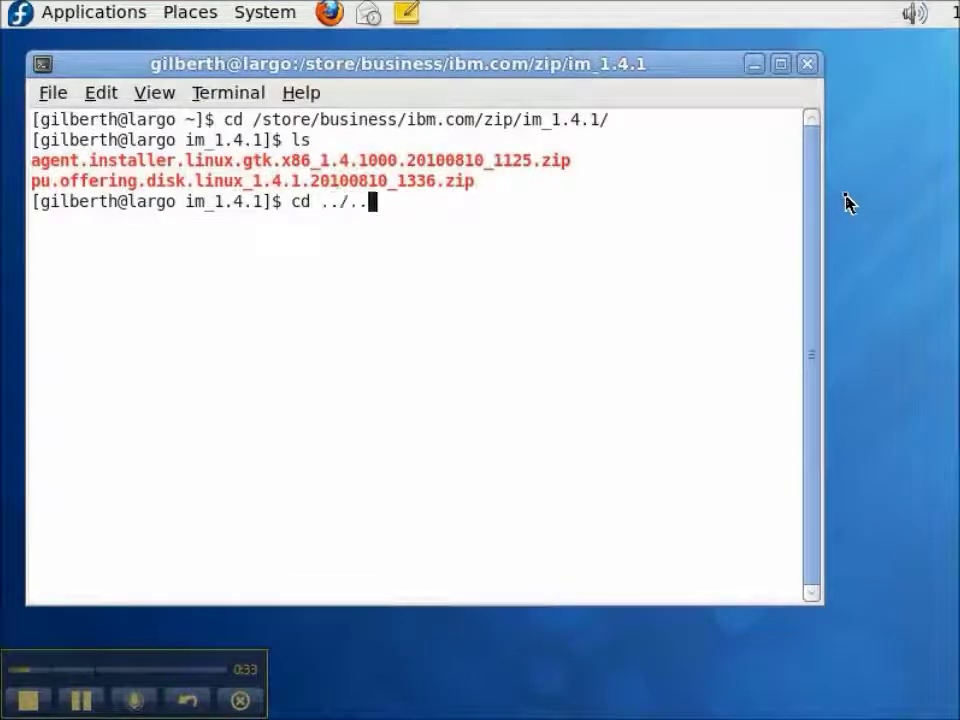
{"action": "key", "text": "Return"}
Create an unzip folder with a pu subfolder under ibm.com and move into pu.
{"action": "type", "text": "mkdir unzip"}
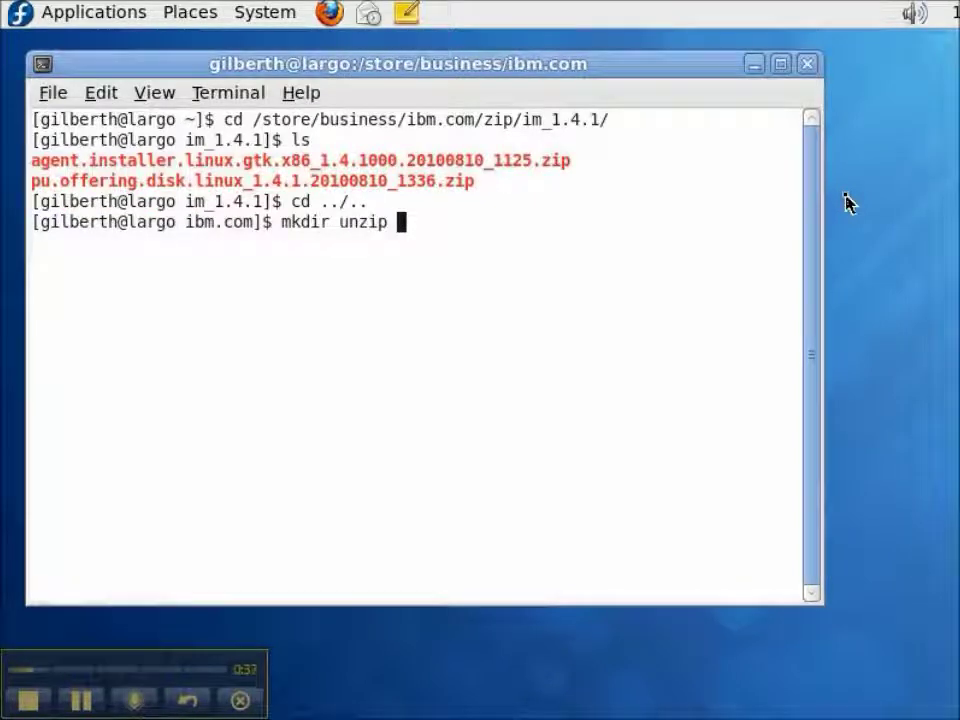
{"action": "key", "text": "Return"}
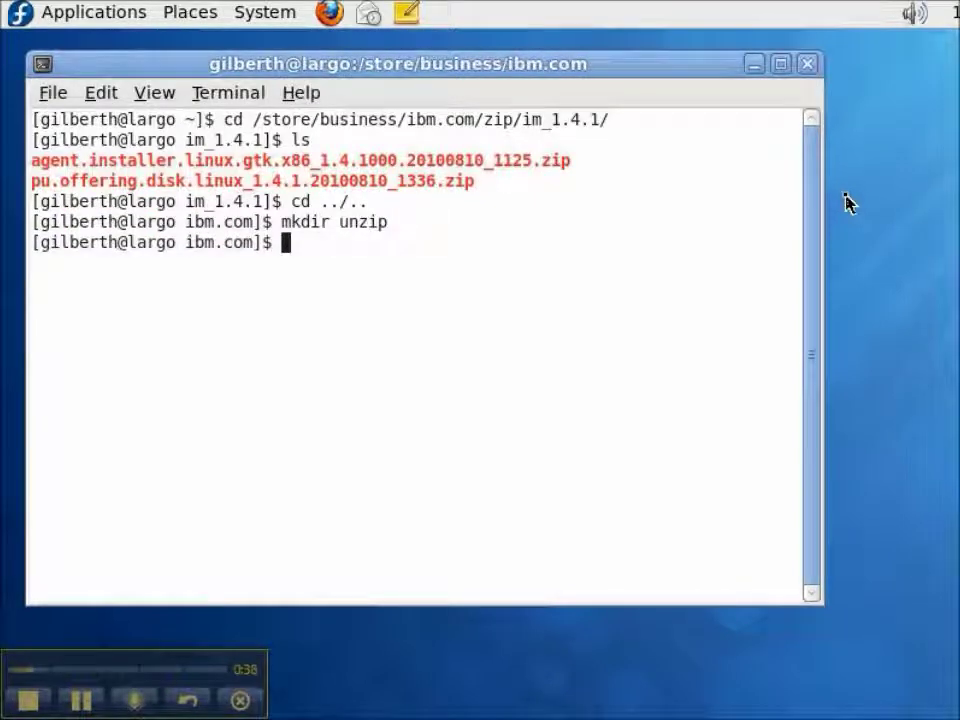
{"action": "type", "text": "cd unzip/"}
{"action": "key", "text": "Return"}
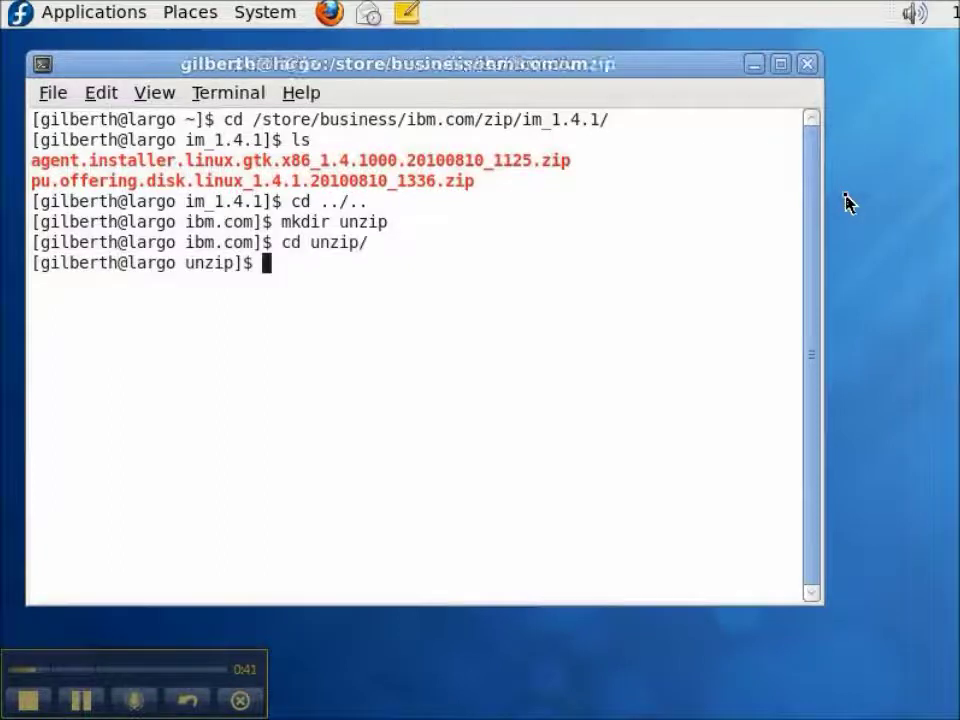
{"action": "type", "text": "mkdir pu"}
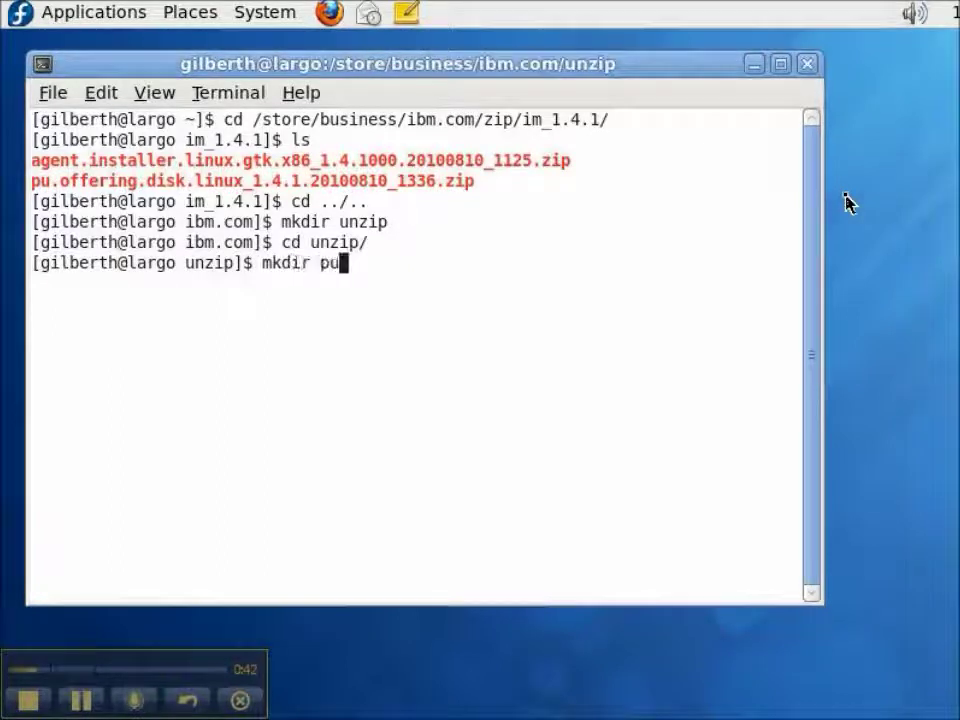
{"action": "key", "text": "Return"}
{"action": "type", "text": "cd pu/"}
{"action": "key", "text": "Return"}
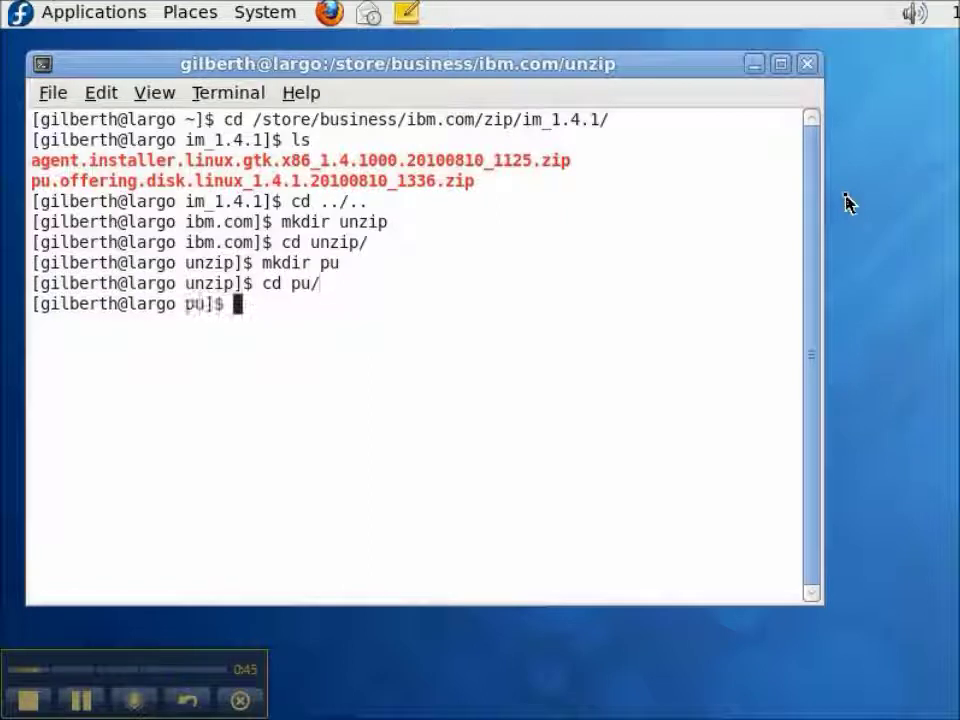
Extract the pu.offering.disk.linux_1.4.1 zip from zip/im_1.4.1 into the pu folder.
{"action": "type", "text": "unzip "}
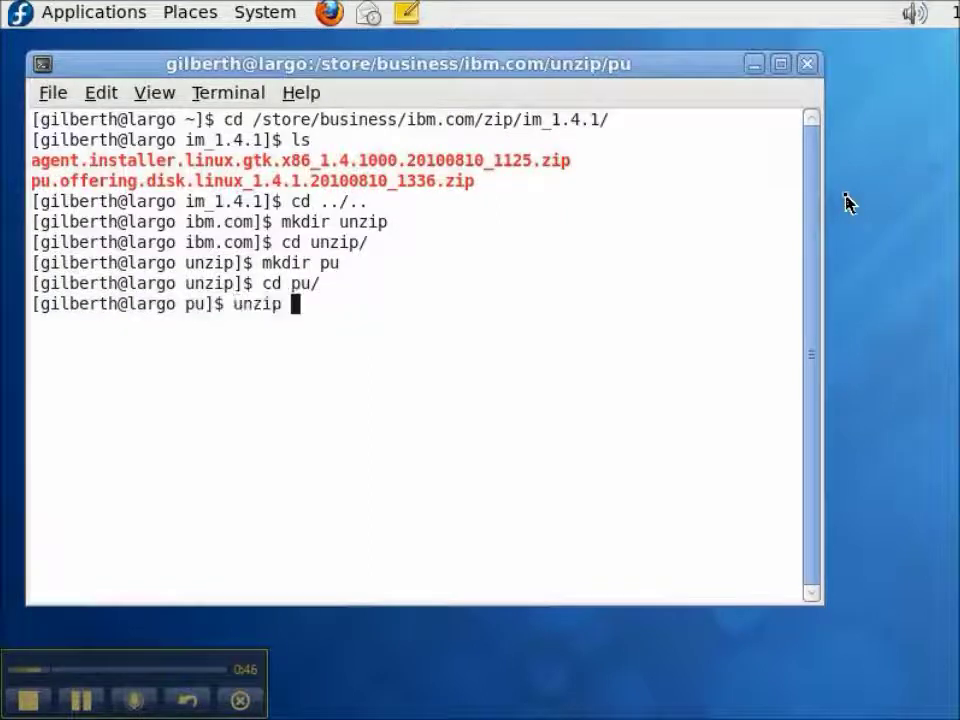
{"action": "type", "text": "../../zip/im_1.4.1/"}
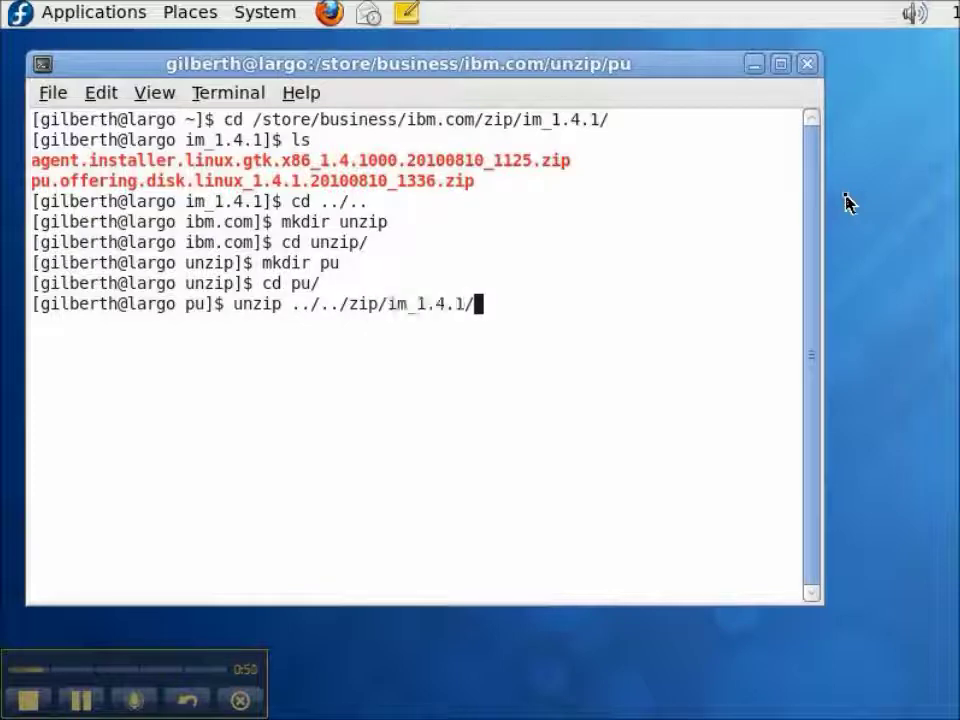
{"action": "type", "text": "p"}
{"action": "key", "text": "Tab"}
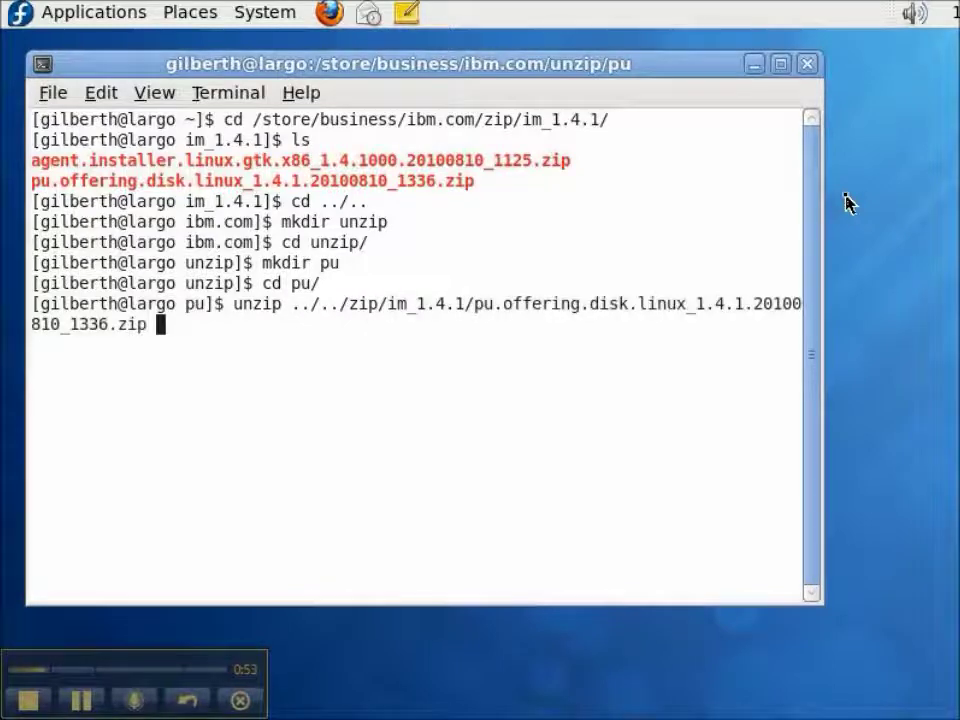
{"action": "key", "text": "Return"}
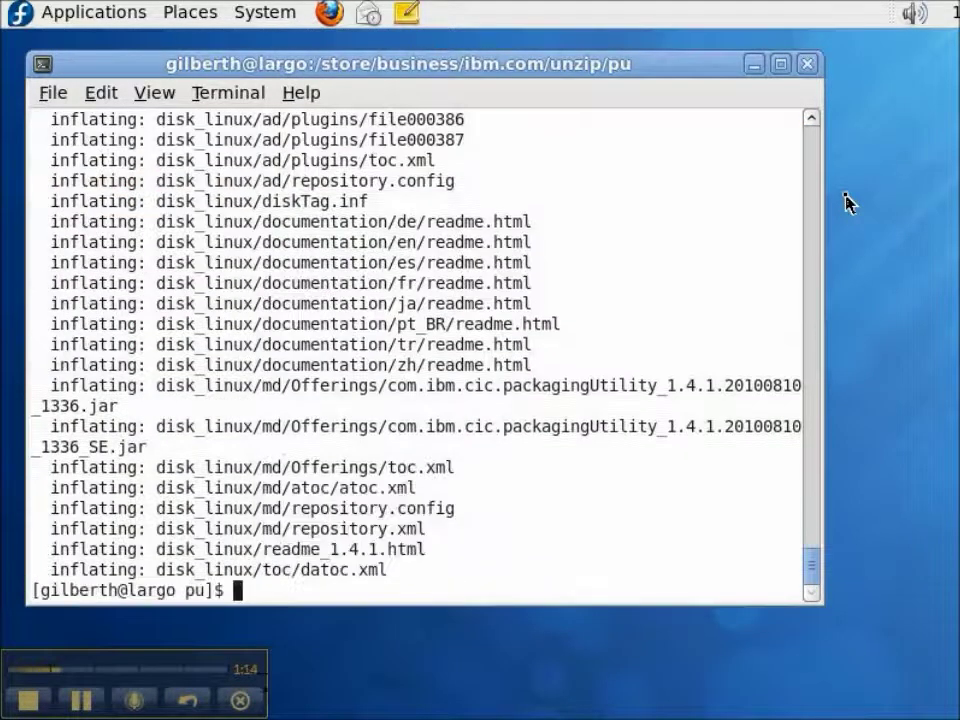
Clear the screen and list the extracted files and the disk_linux folder, including InstallerImage_linux.
{"action": "type", "text": "clear"}
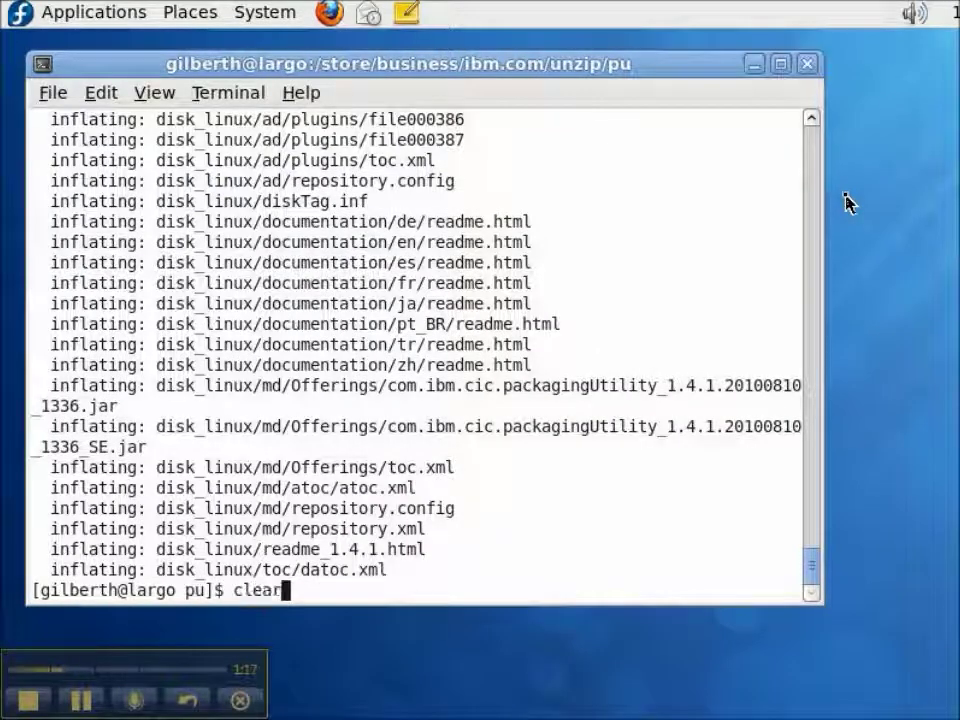
{"action": "key", "text": "Return"}
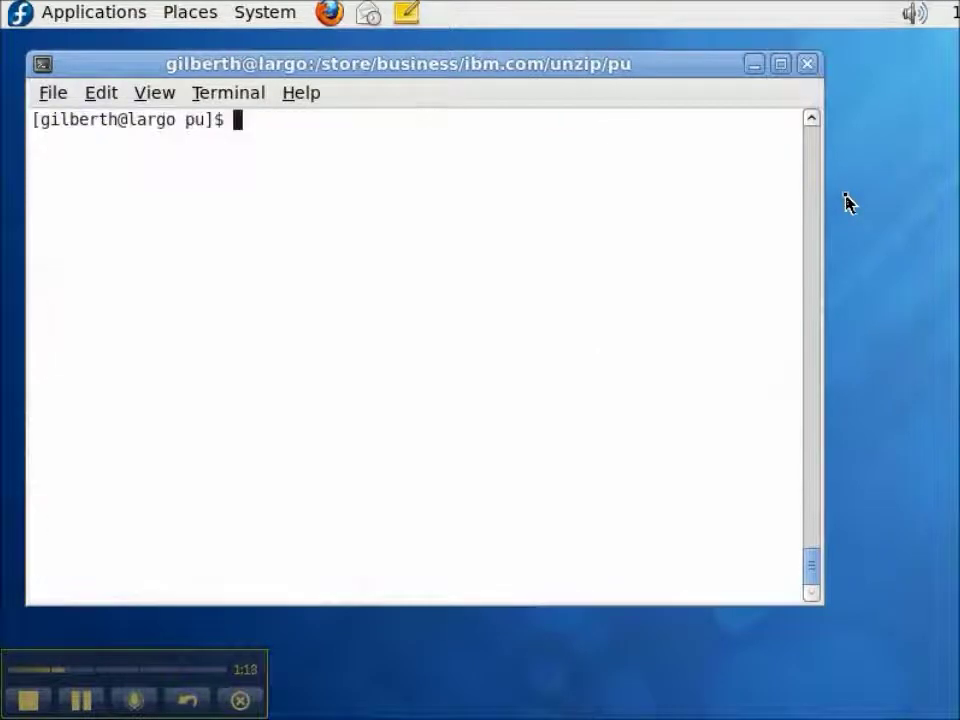
{"action": "type", "text": "ls"}
{"action": "key", "text": "Return"}
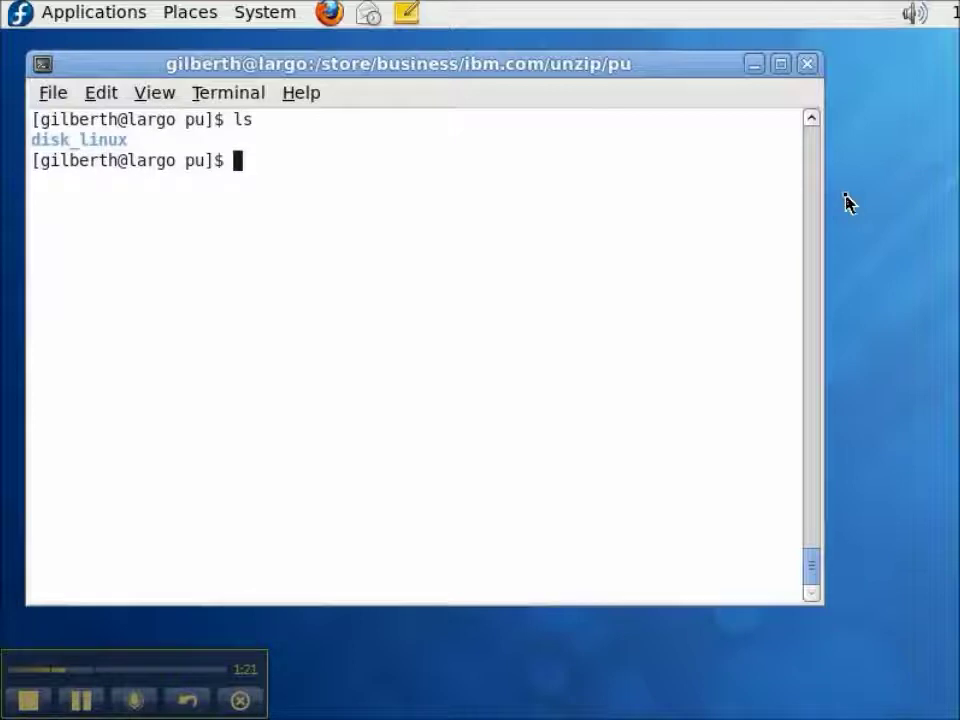
{"action": "type", "text": "cd disk_linux/"}
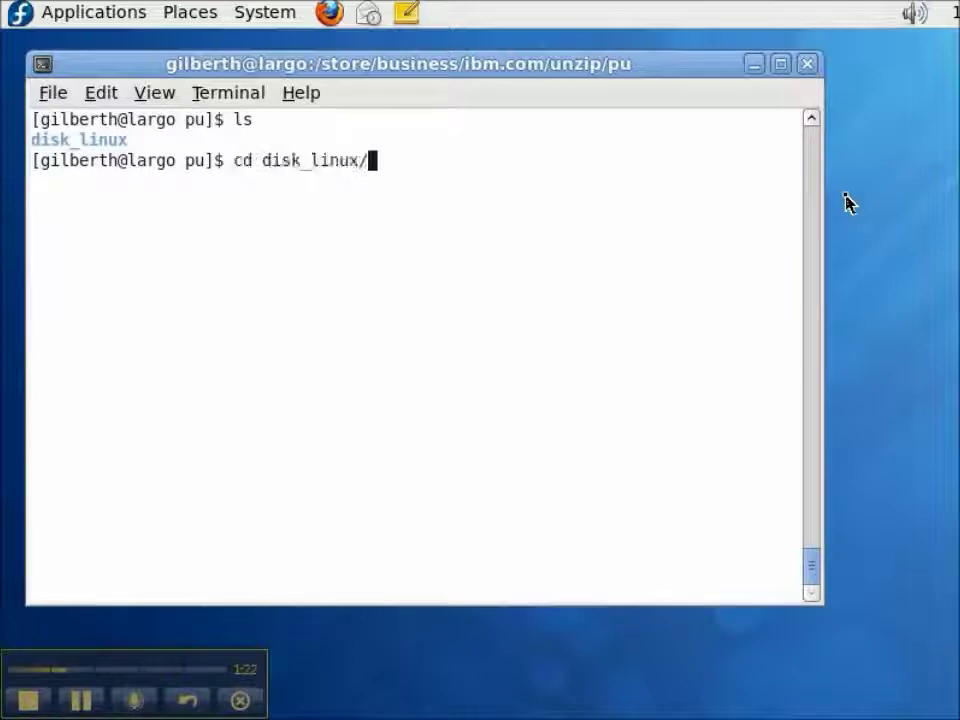
{"action": "key", "text": "Return"}
{"action": "type", "text": "ls"}
{"action": "key", "text": "Return"}
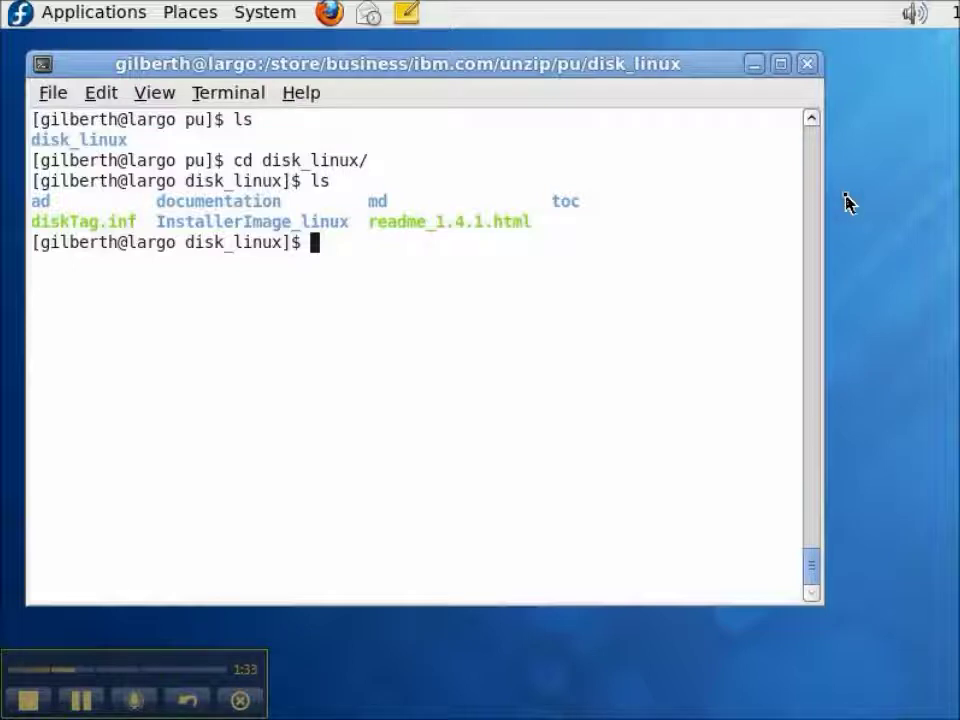
Return to the home folder with cd ~ and clear the terminal.
{"action": "type", "text": "cd ~"}
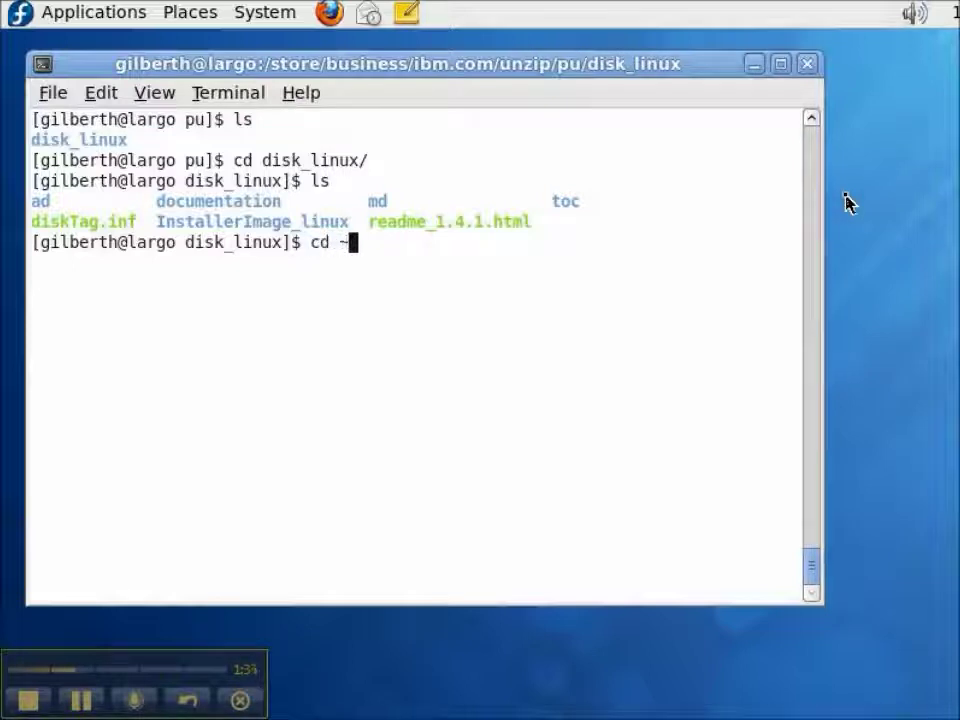
{"action": "key", "text": "Return"}
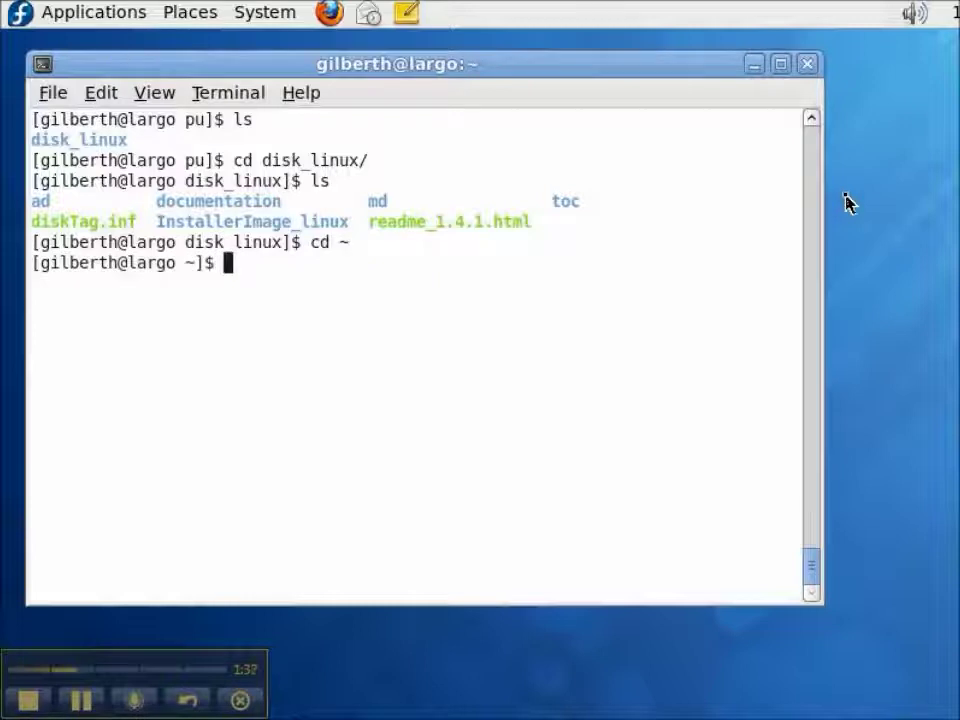
{"action": "type", "text": "clear"}
{"action": "key", "text": "Return"}
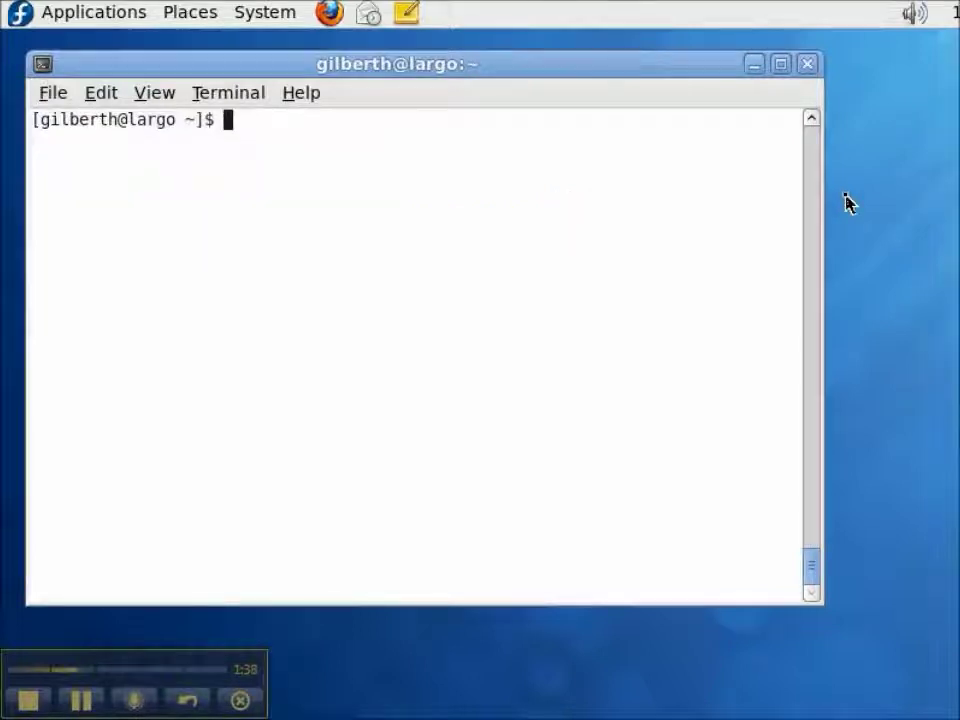
Switch to the root user with su - and the root password.
{"action": "type", "text": "su -"}
{"action": "key", "text": "Return"}
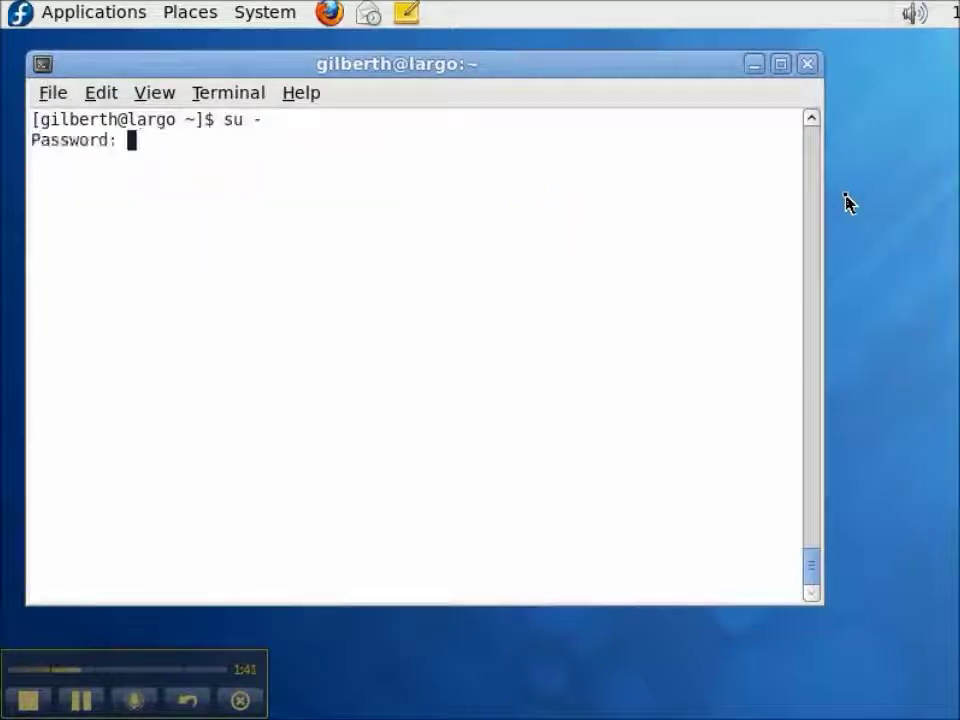
{"action": "key", "text": "Return"}
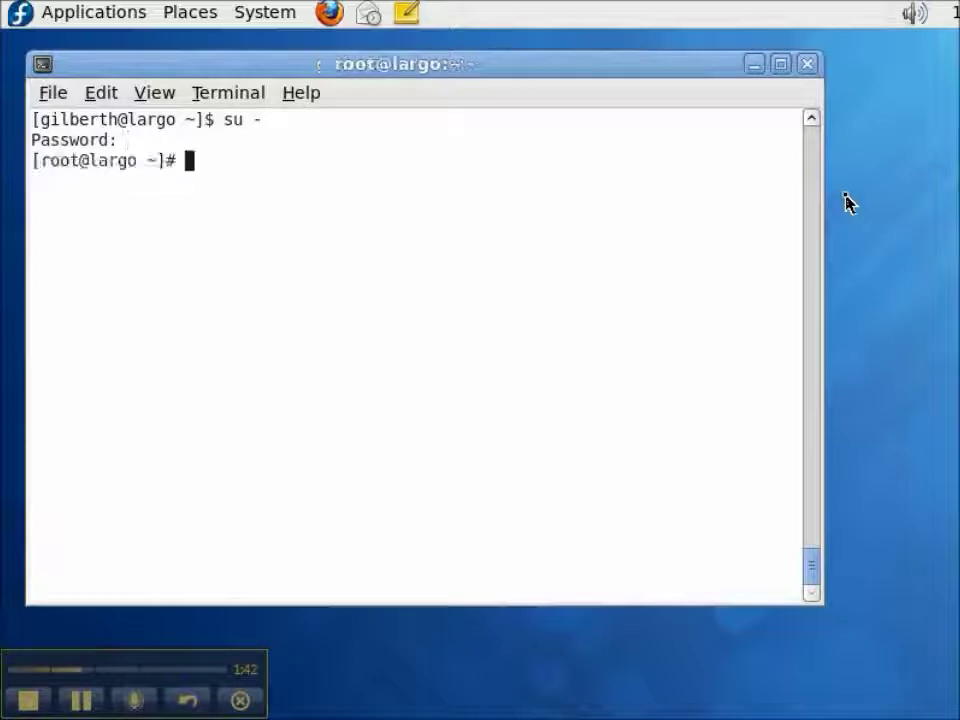
Go to /opt/ibm/im/eclipse, list its files, and launch Installation Manager with ./IBMIM.
{"action": "type", "text": "cd /opt/"}
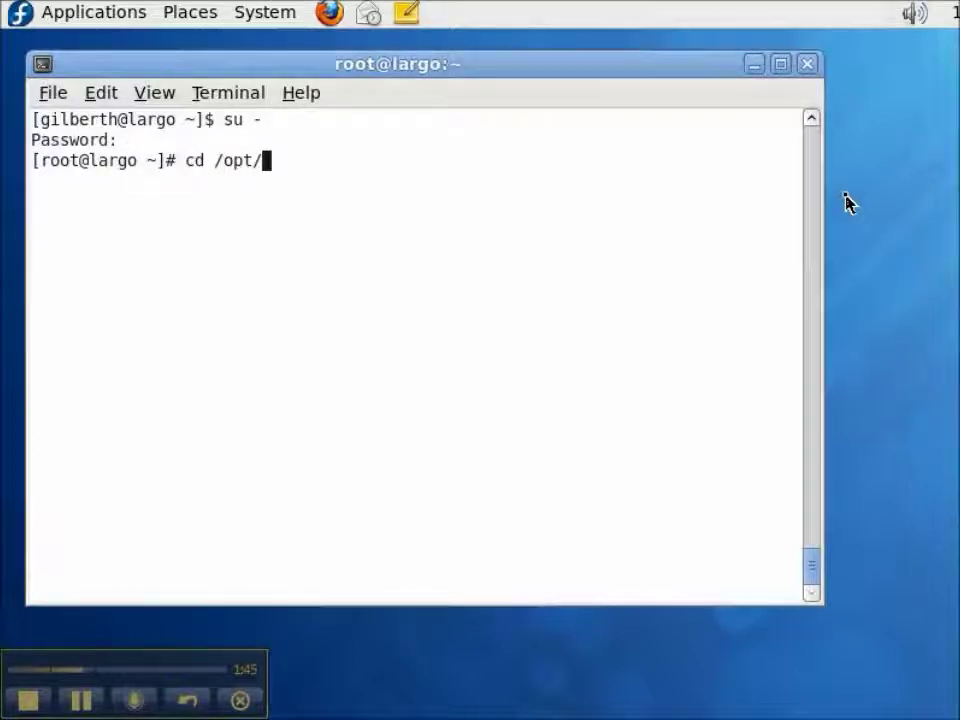
{"action": "type", "text": "ibm/"}
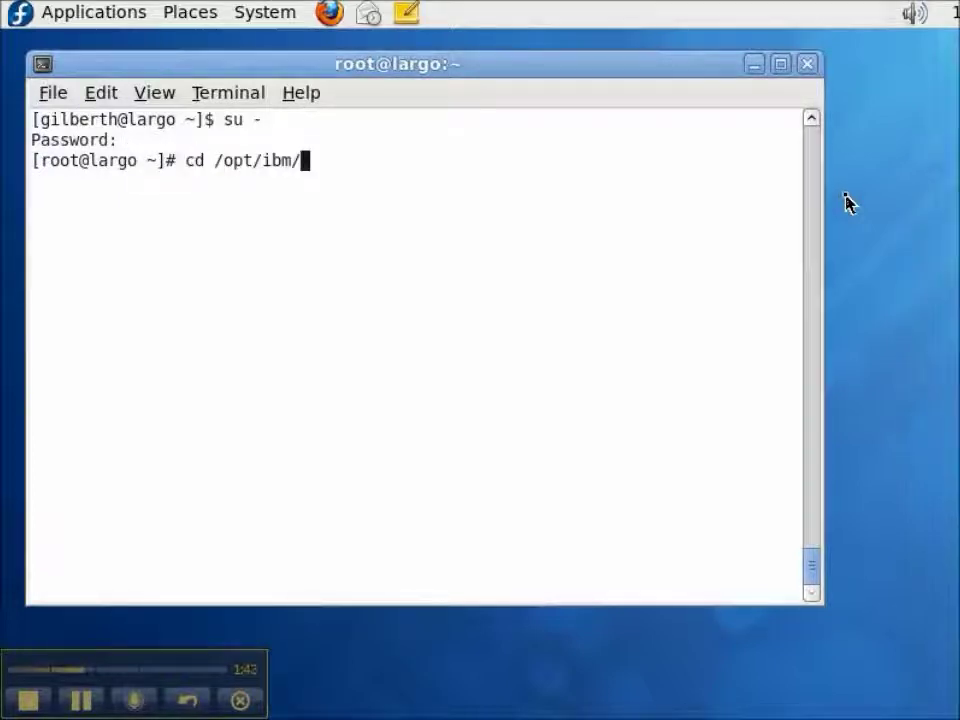
{"action": "type", "text": "im/"}
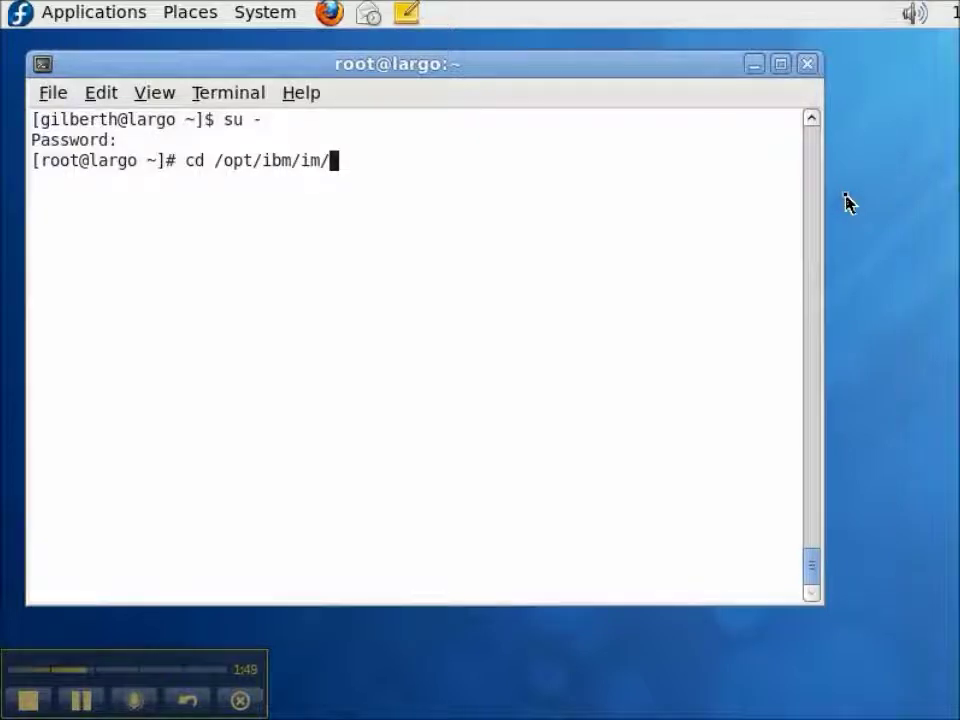
{"action": "key", "text": "Return"}
{"action": "type", "text": "ls"}
{"action": "key", "text": "Return"}
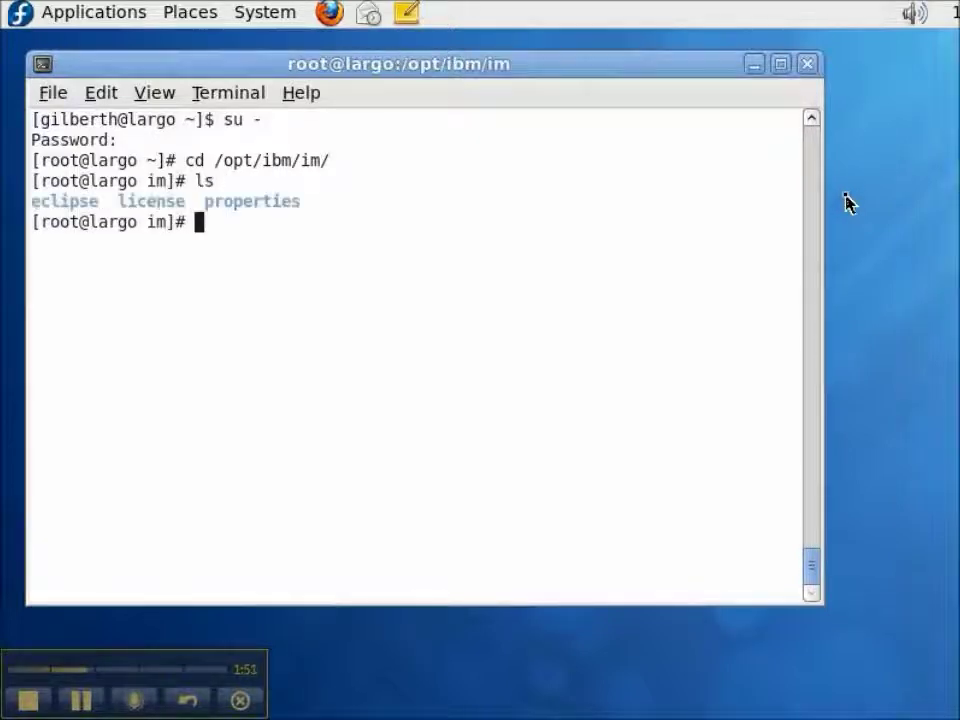
{"action": "type", "text": "cd eclipse/"}
{"action": "key", "text": "Return"}
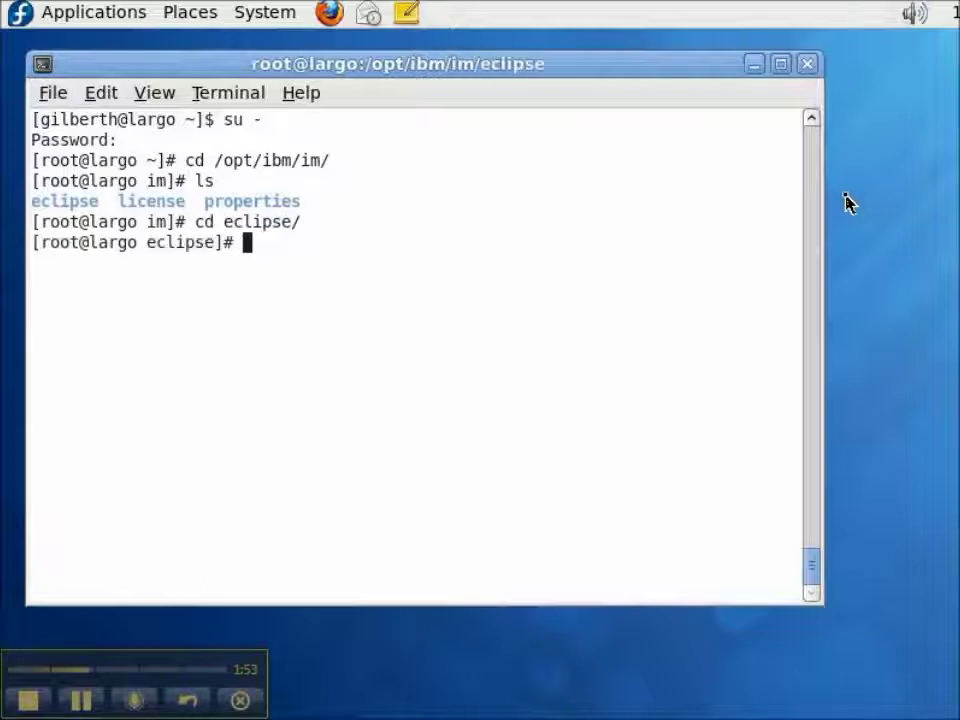
{"action": "type", "text": "ls"}
{"action": "key", "text": "Return"}
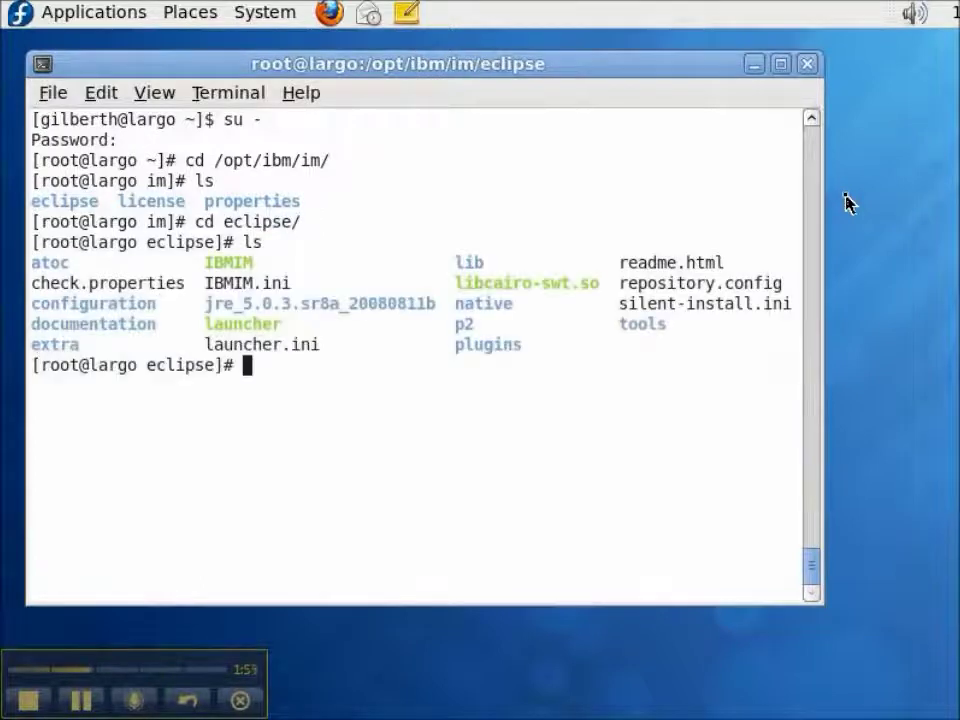
{"action": "type", "text": "./IBMIM"}
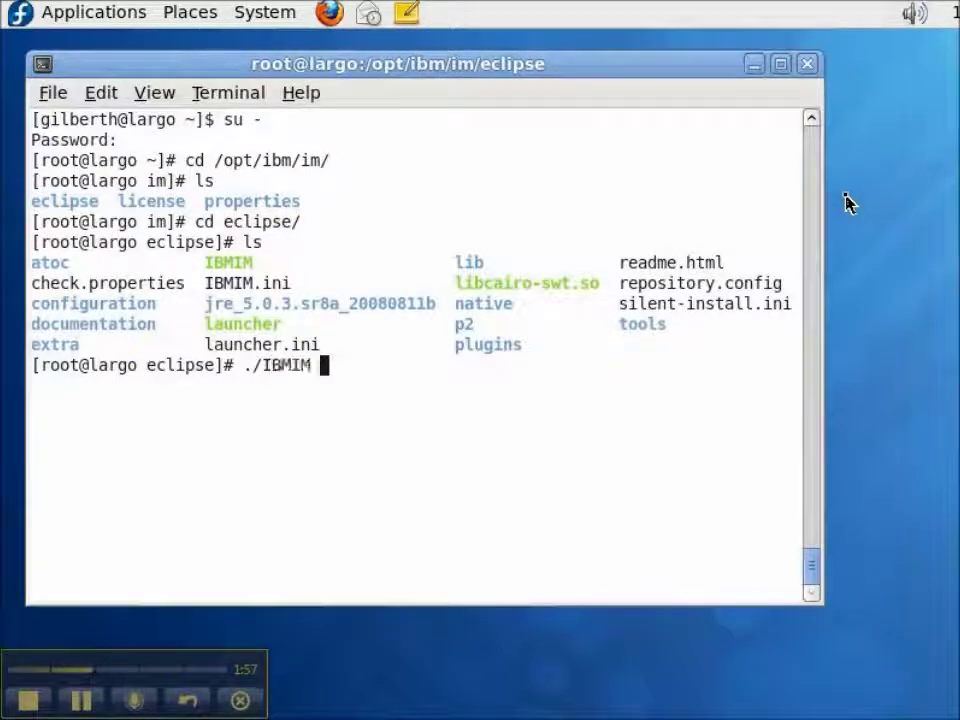
{"action": "key", "text": "Return"}
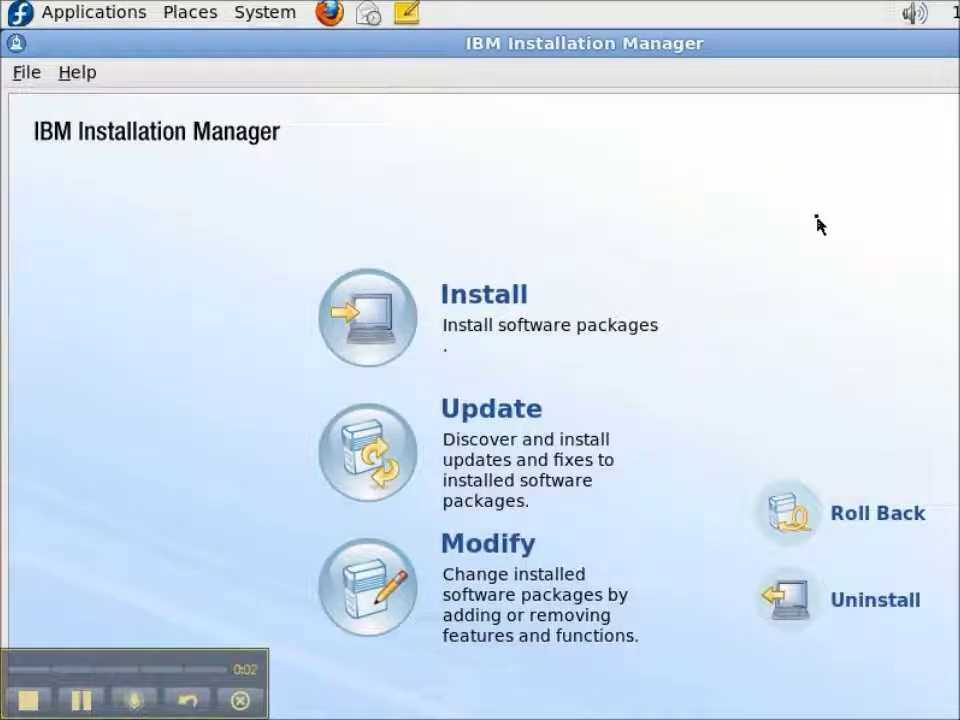
Confirm under View Installed Packages that nothing is installed, then open File > Preferences.
{"action": "left_click", "coordinate": [40, 90]}
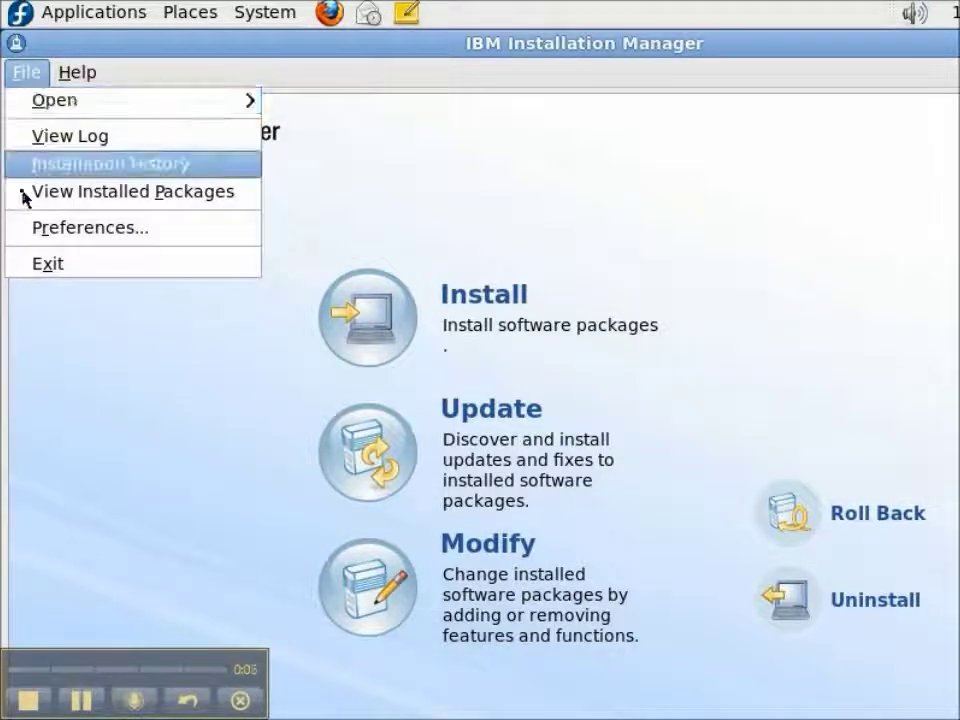
{"action": "left_click", "coordinate": [100, 191]}
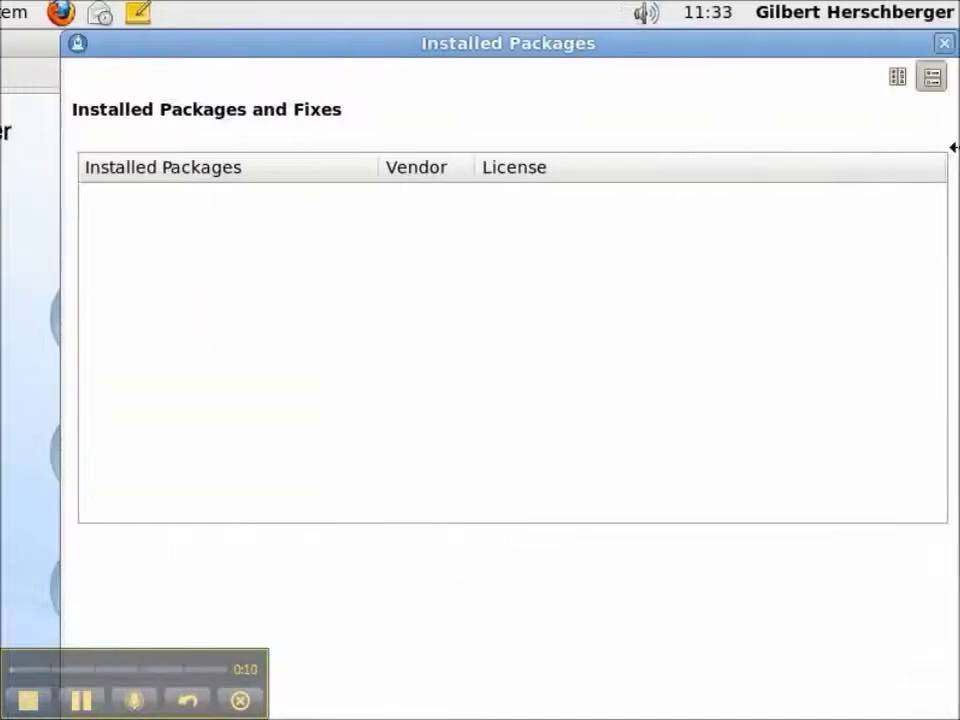
{"action": "left_click", "coordinate": [944, 43]}
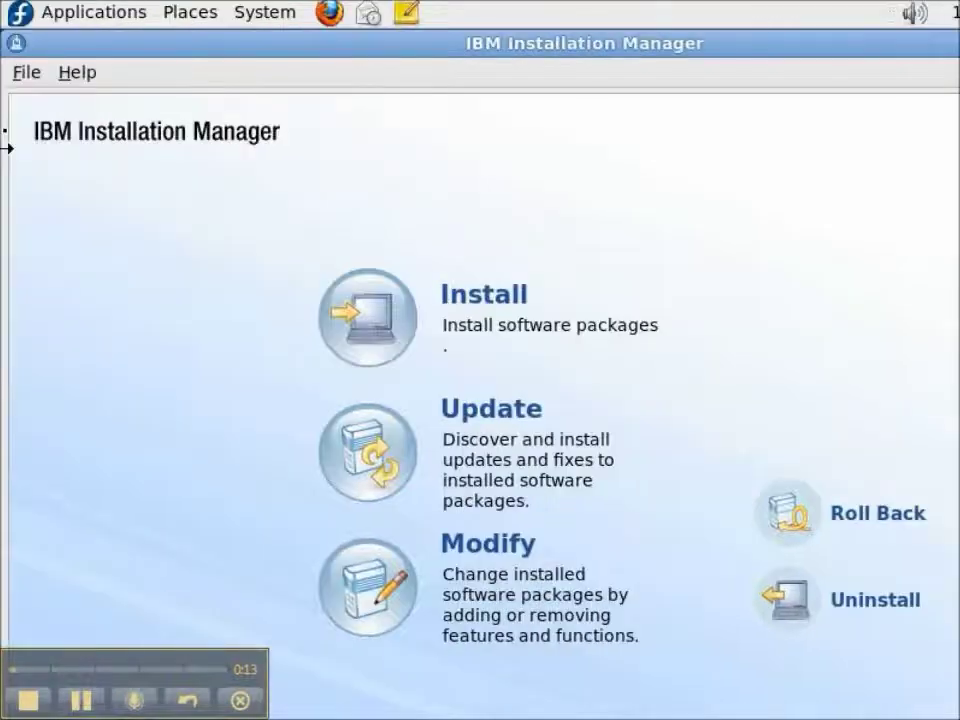
{"action": "left_click", "coordinate": [24, 80]}
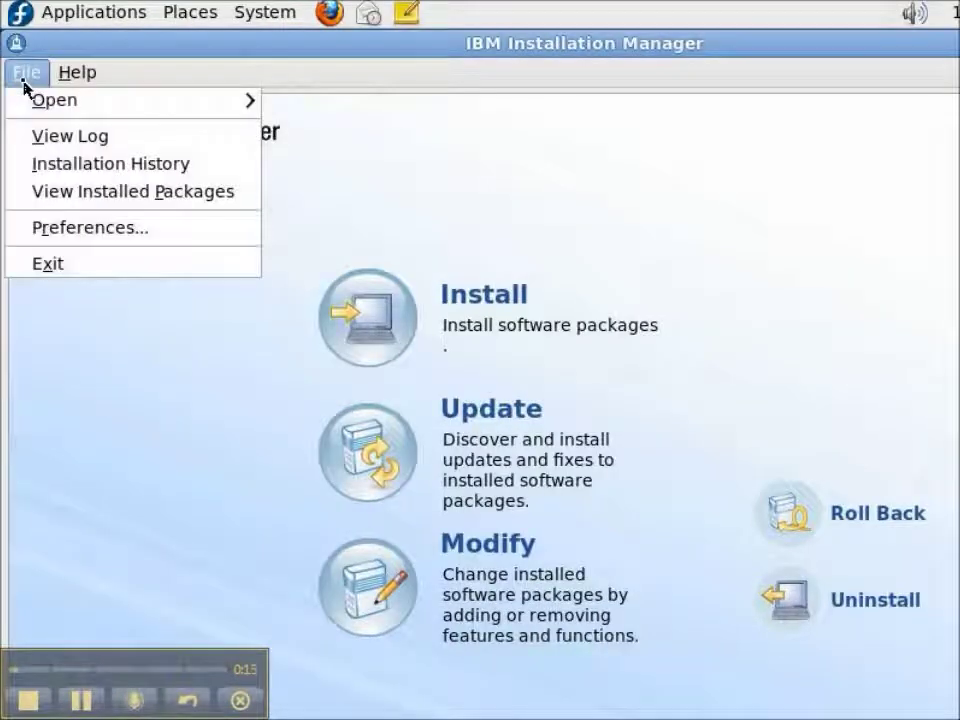
{"action": "left_click", "coordinate": [28, 228]}
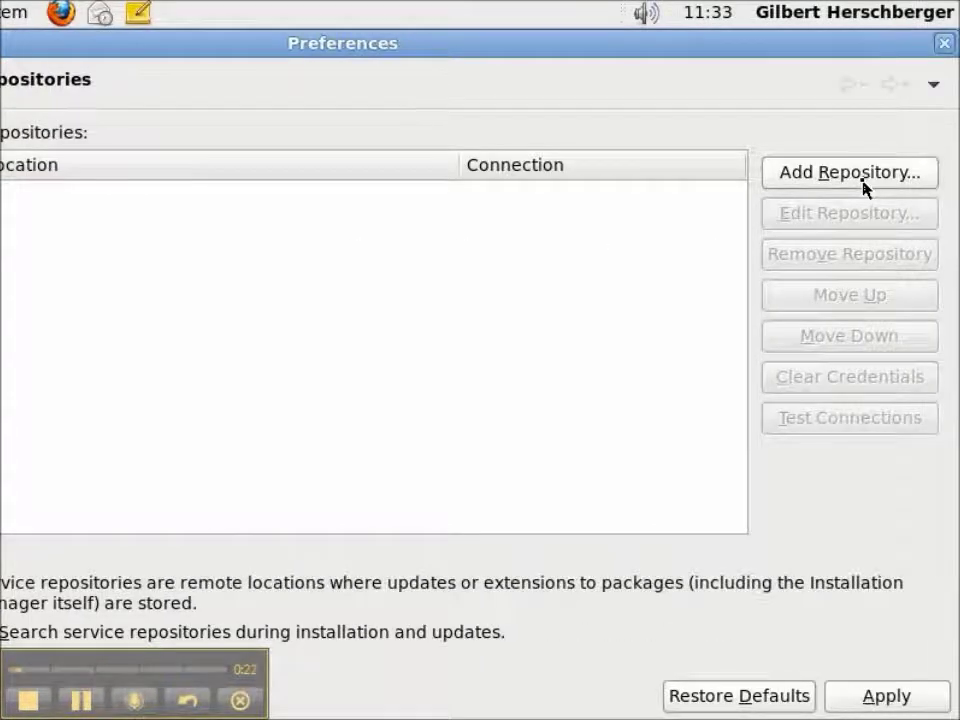
Add a repository with location /store/business/ibm.com/unzip/ and browse to that folder.
{"action": "left_click", "coordinate": [864, 186]}
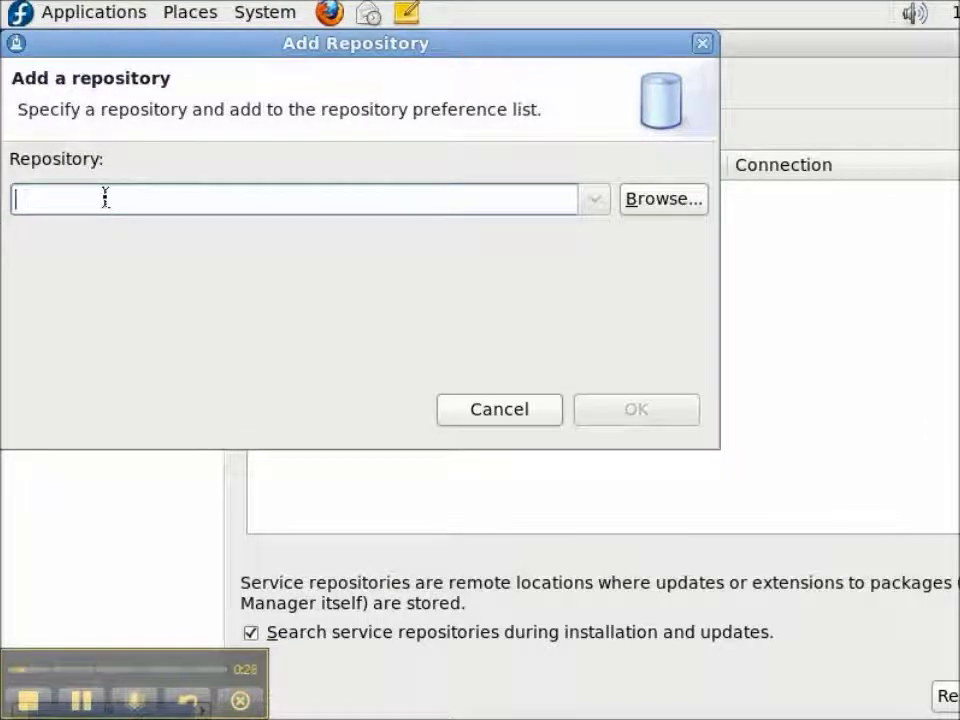
{"action": "type", "text": "/store"}
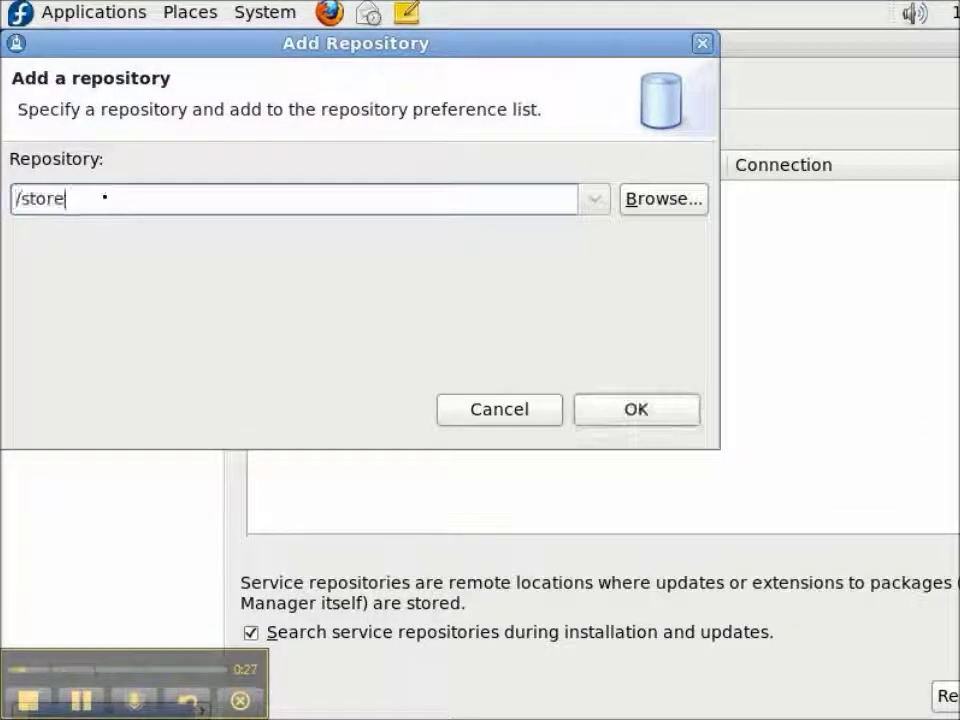
{"action": "type", "text": "/business/"}
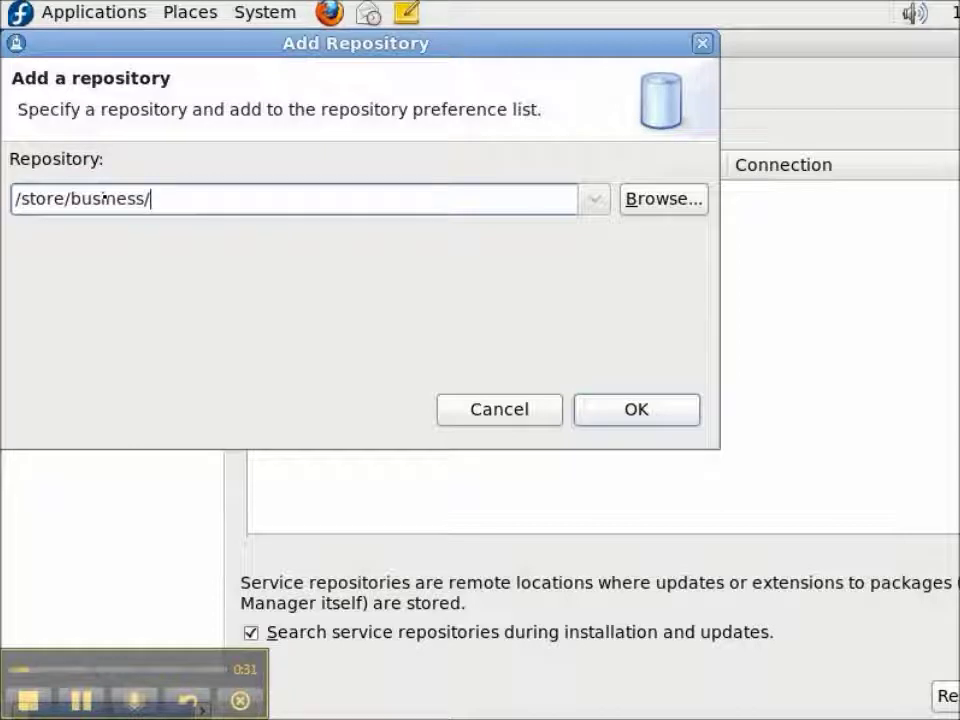
{"action": "type", "text": "ibm.com/"}
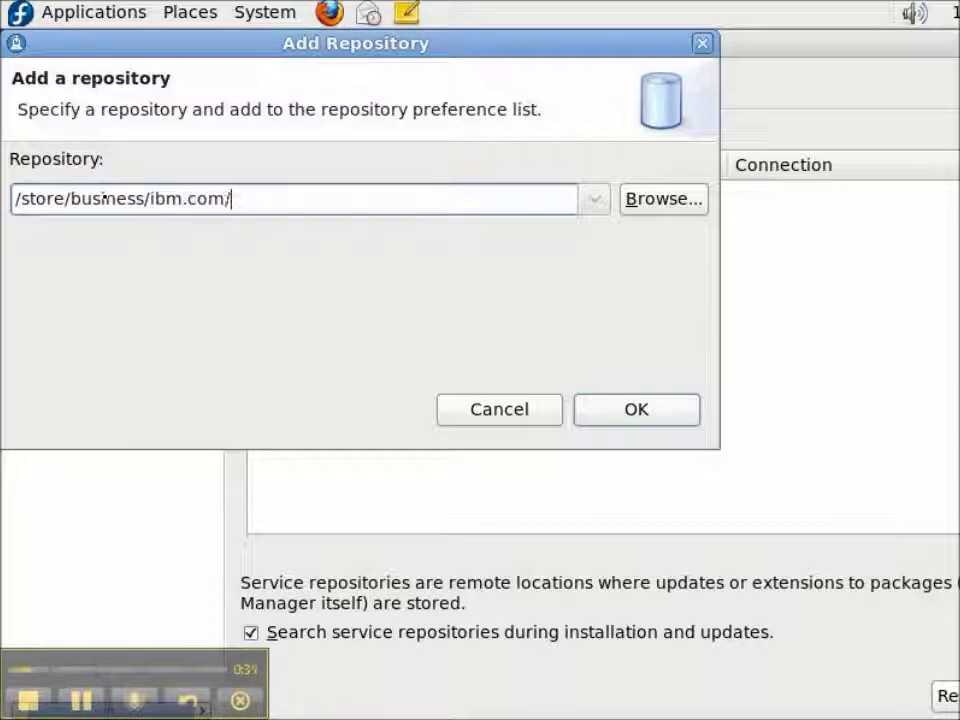
{"action": "type", "text": "unzip"}
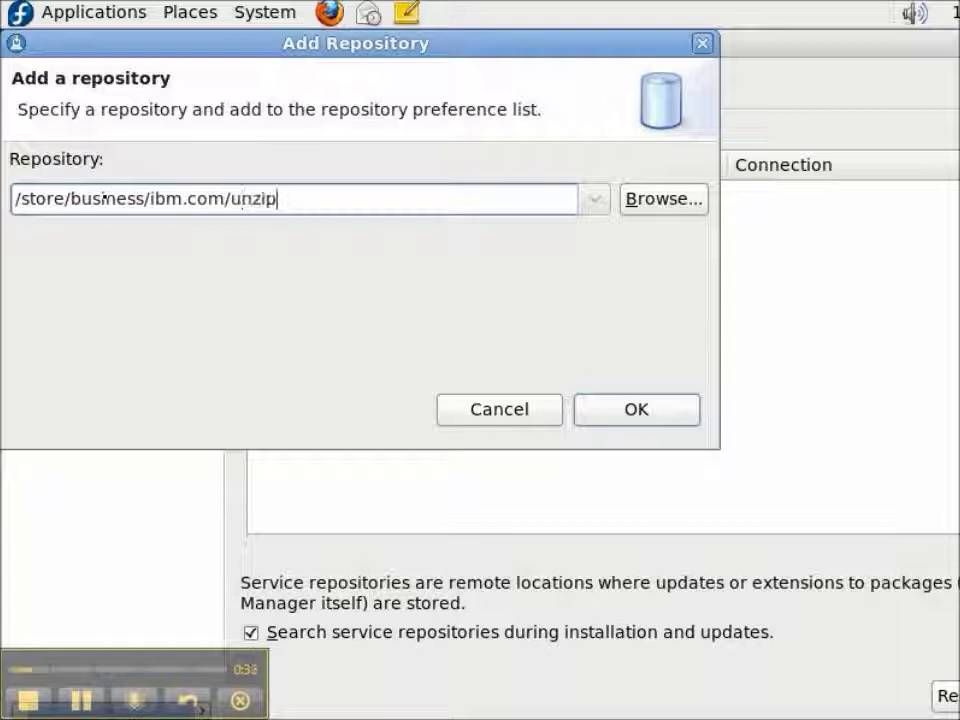
{"action": "type", "text": "/"}
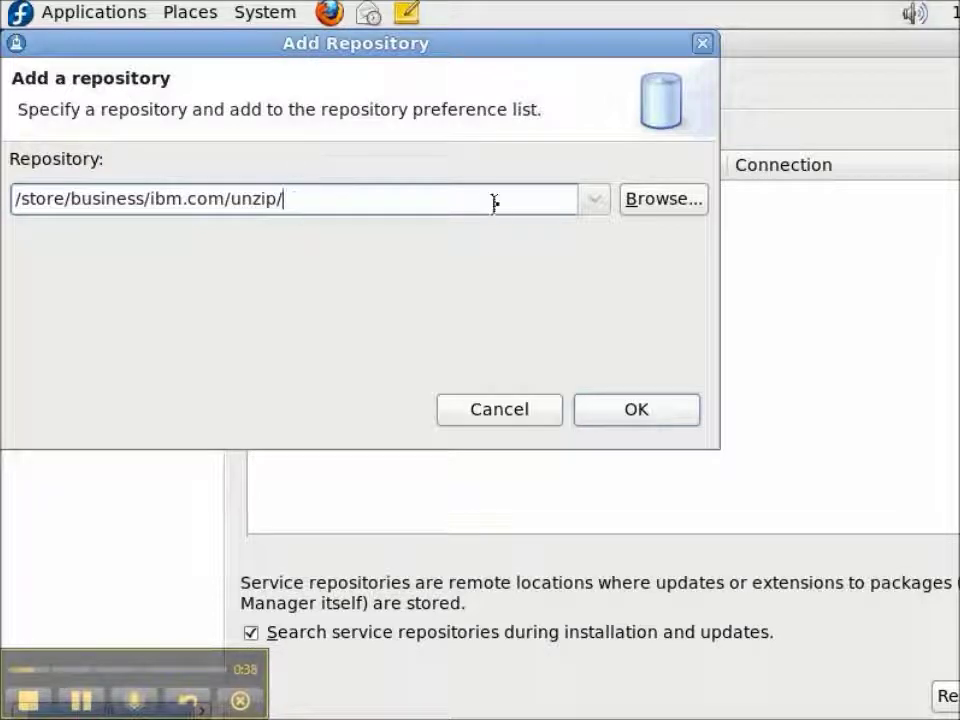
{"action": "left_click", "coordinate": [645, 208]}
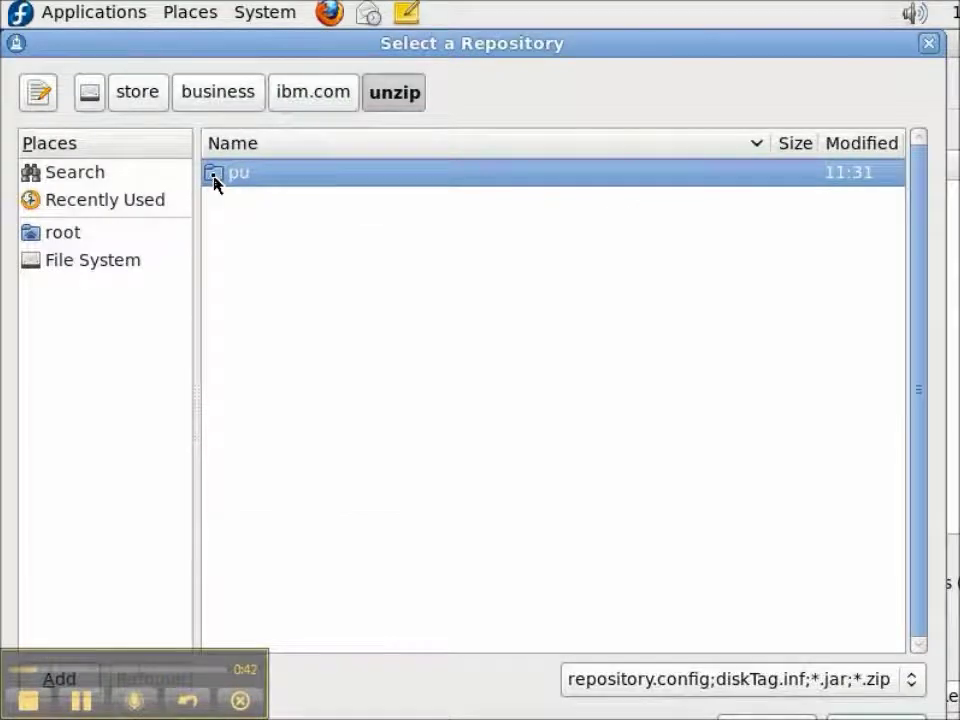
{"action": "double_click", "coordinate": [214, 181]}
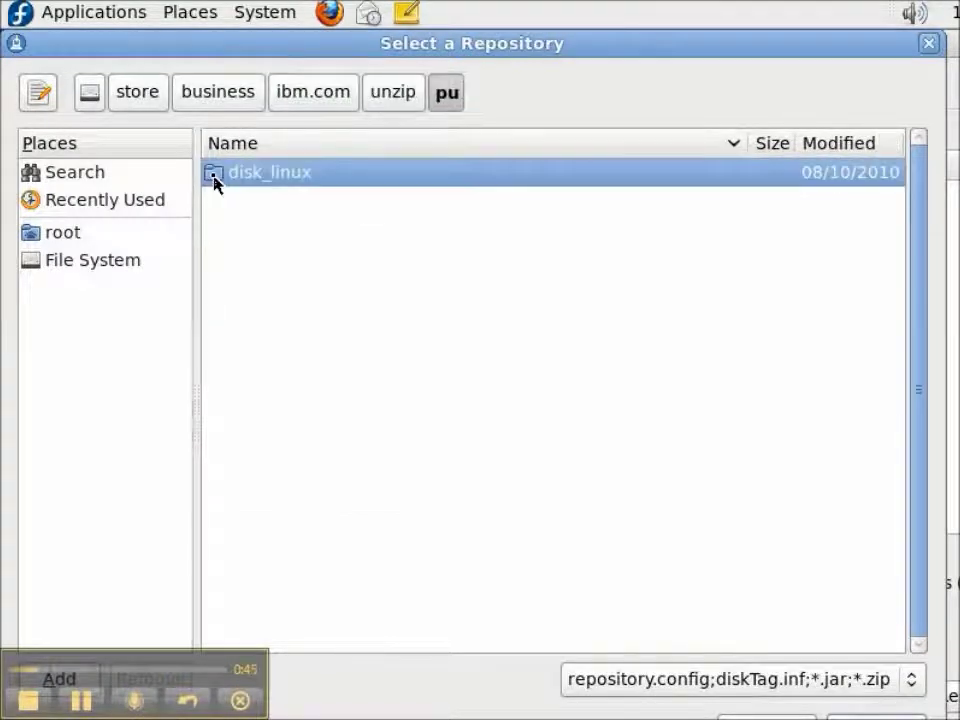
{"action": "double_click", "coordinate": [214, 176]}
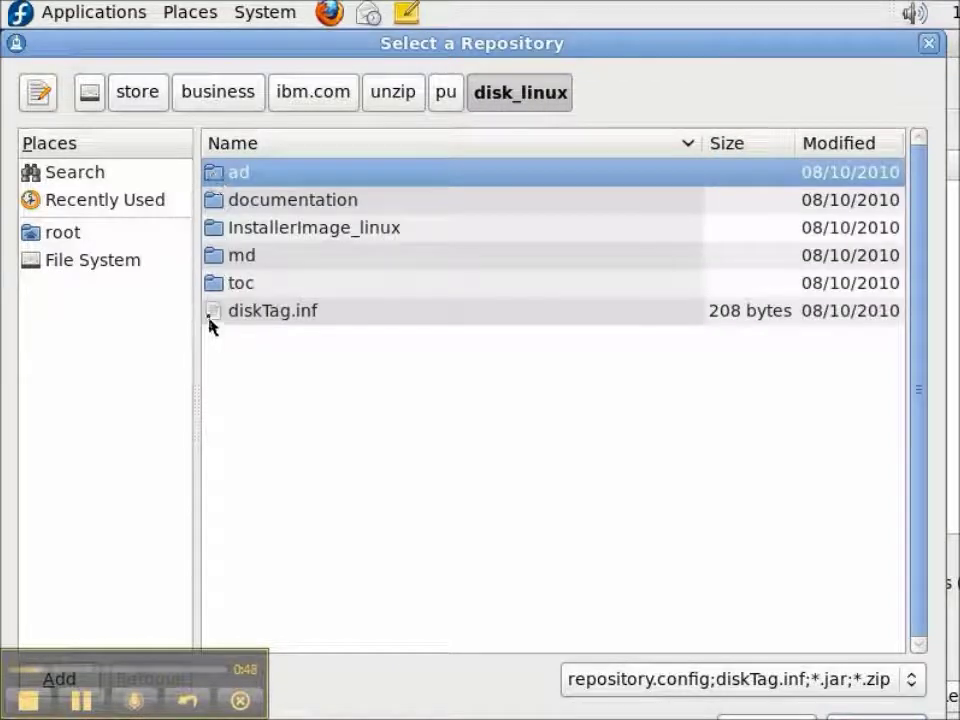
{"action": "left_click", "coordinate": [212, 316]}
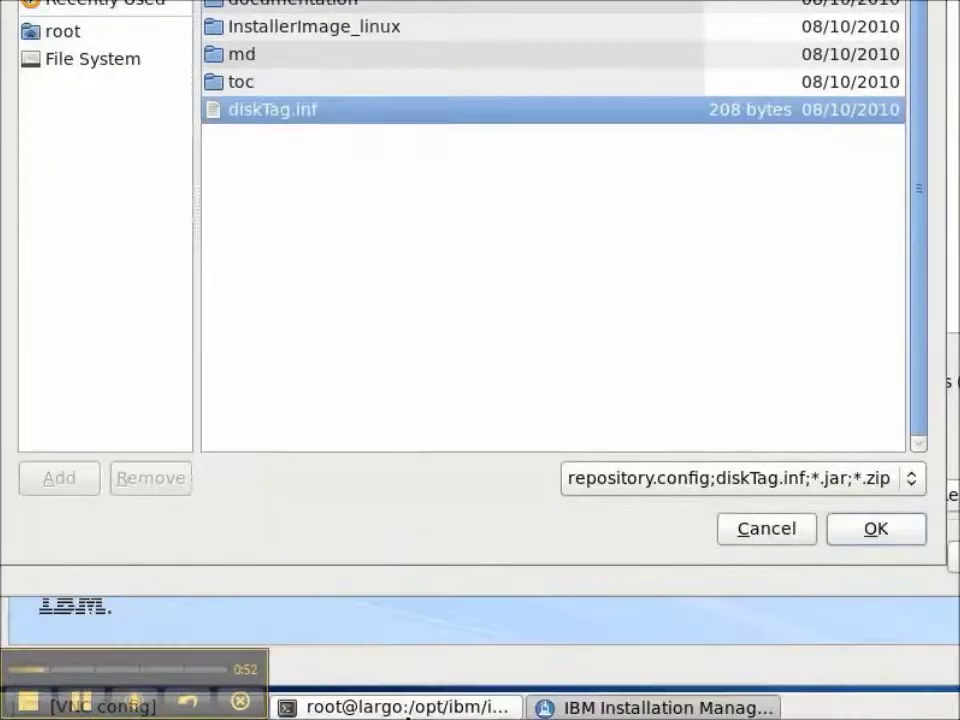
{"action": "left_click", "coordinate": [864, 538]}
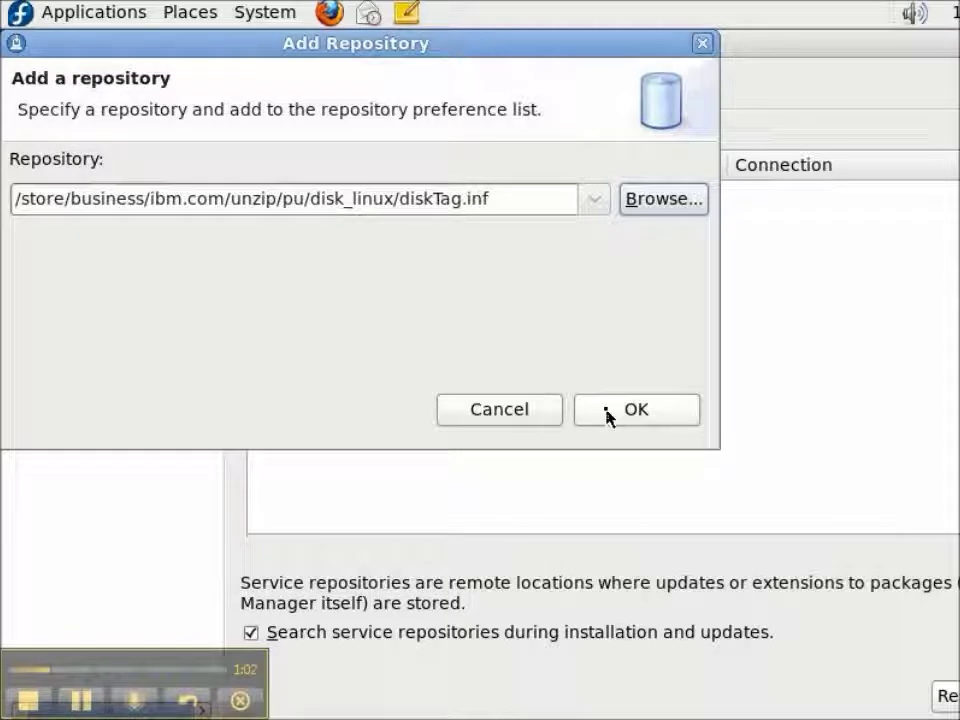
{"action": "left_click", "coordinate": [607, 411]}
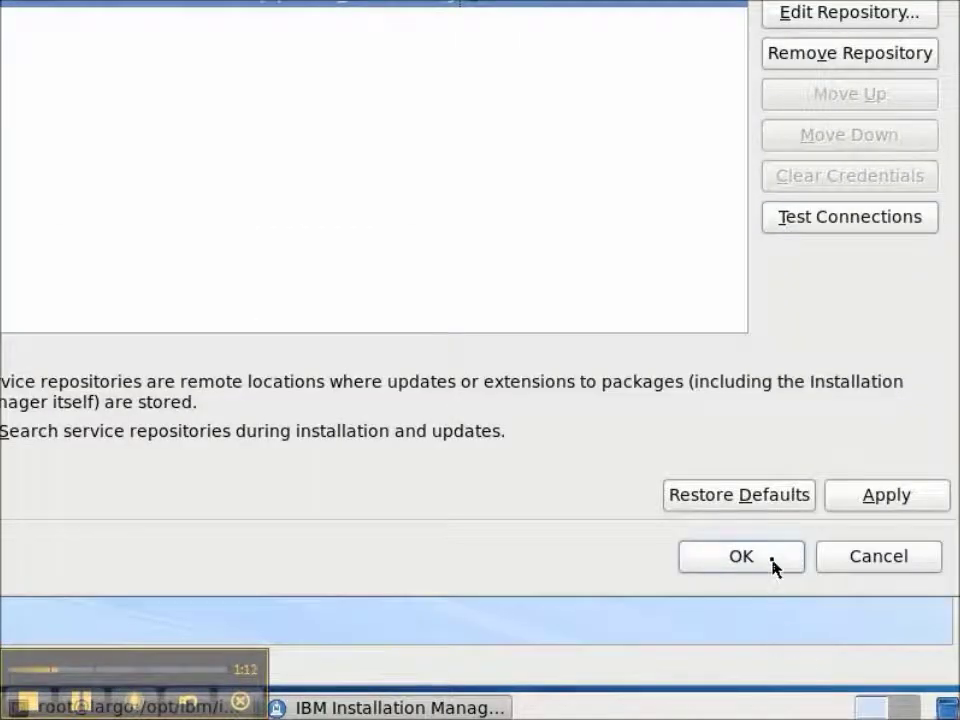
{"action": "left_click", "coordinate": [773, 567]}
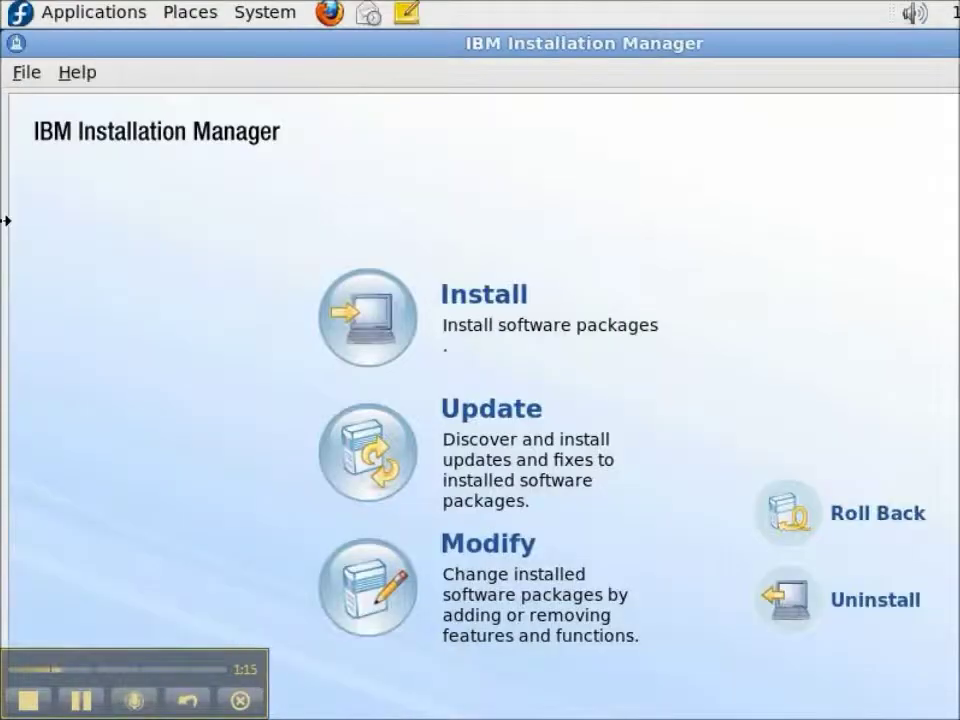
{"action": "left_click", "coordinate": [372, 331]}
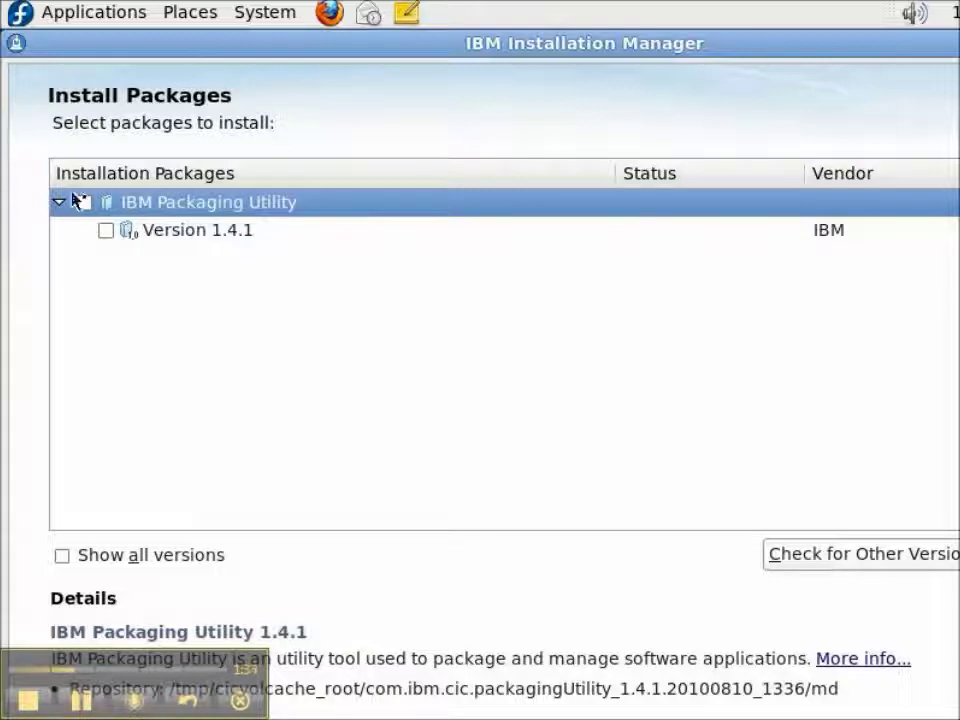
Check for other versions of IBM Packaging Utility and mark Version 1.4.2 for installation.
{"action": "left_click", "coordinate": [199, 238]}
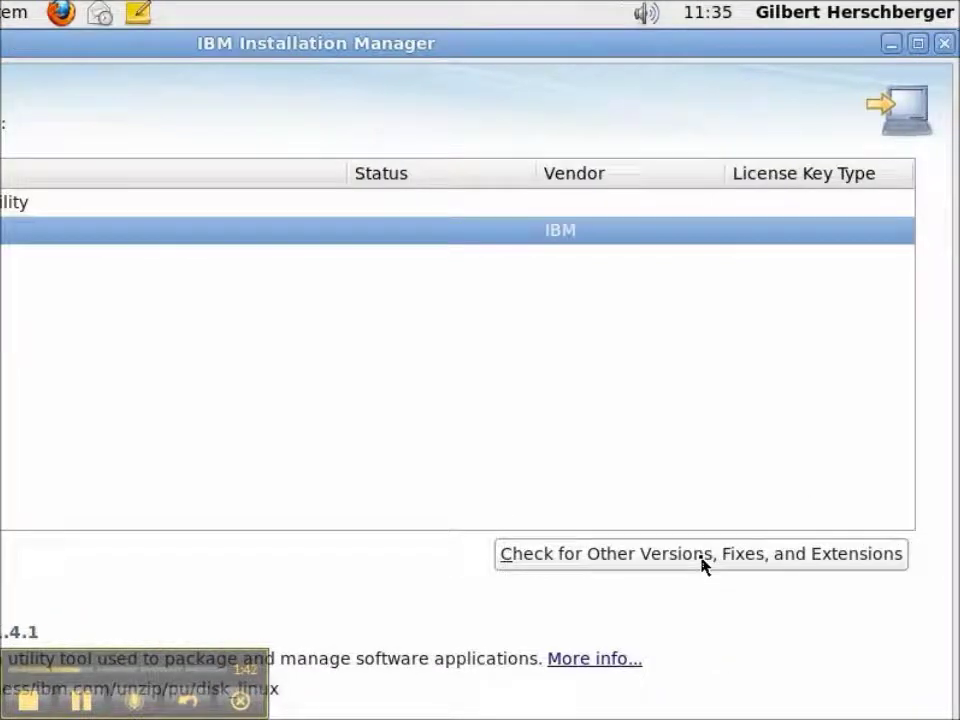
{"action": "left_click", "coordinate": [703, 563]}
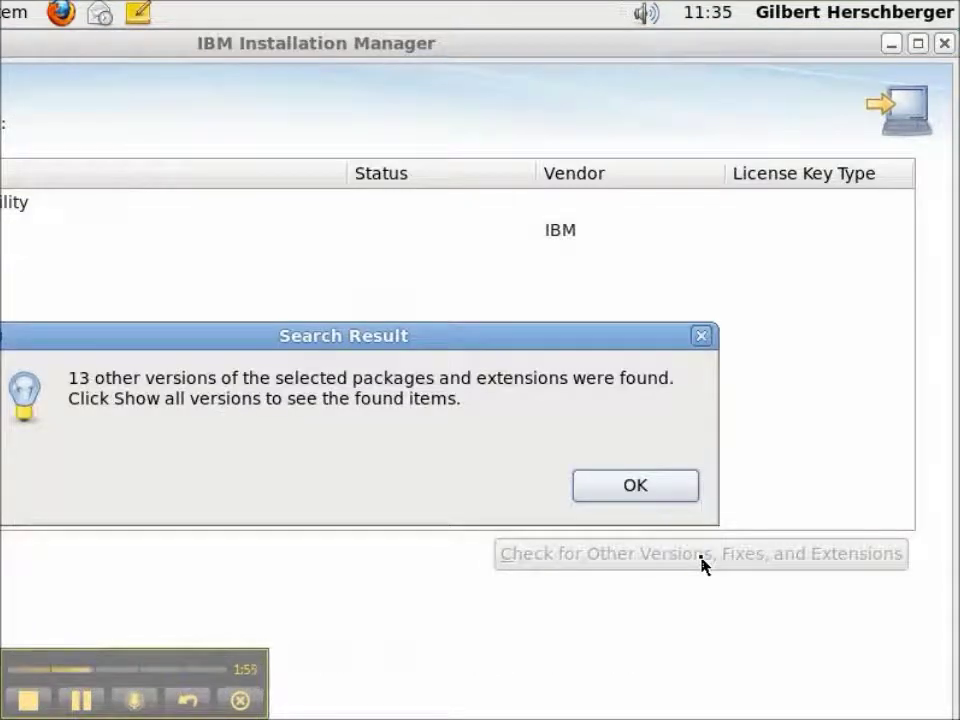
{"action": "left_click", "coordinate": [652, 489]}
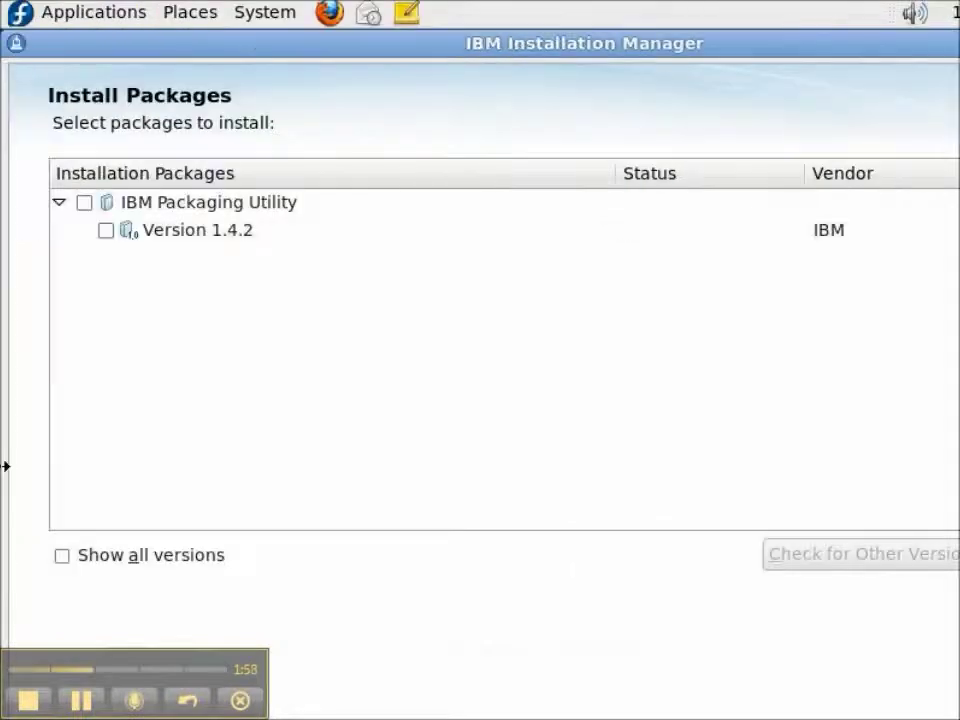
{"action": "left_click", "coordinate": [106, 231]}
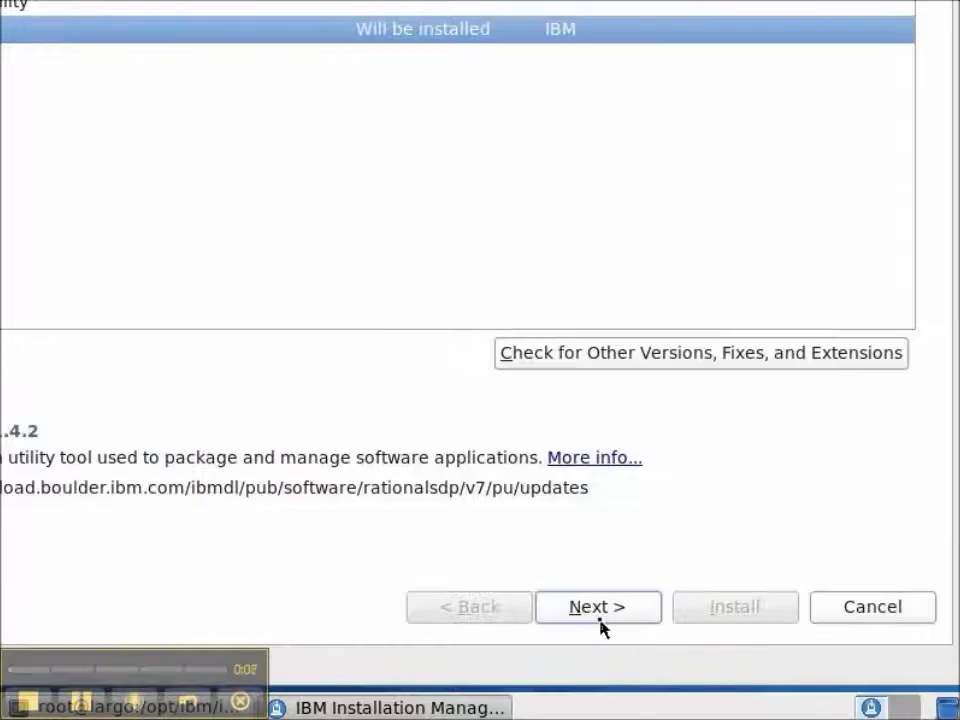
Accept the Packaging Utility license terms and continue to the Location page.
{"action": "left_click", "coordinate": [601, 607]}
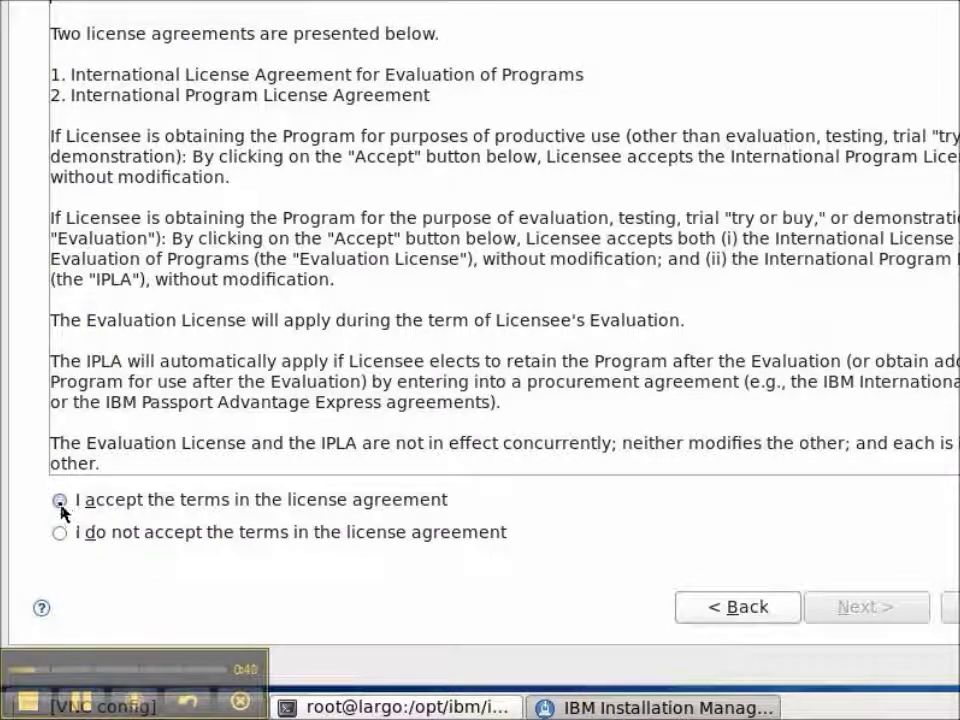
{"action": "left_click", "coordinate": [60, 501]}
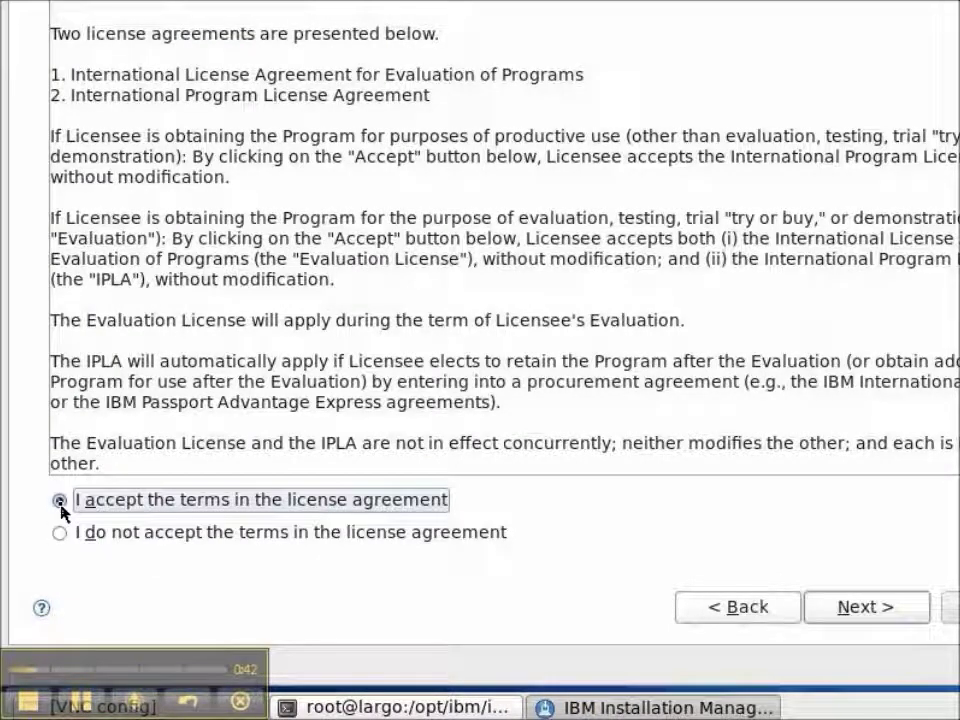
{"action": "left_click", "coordinate": [835, 612]}
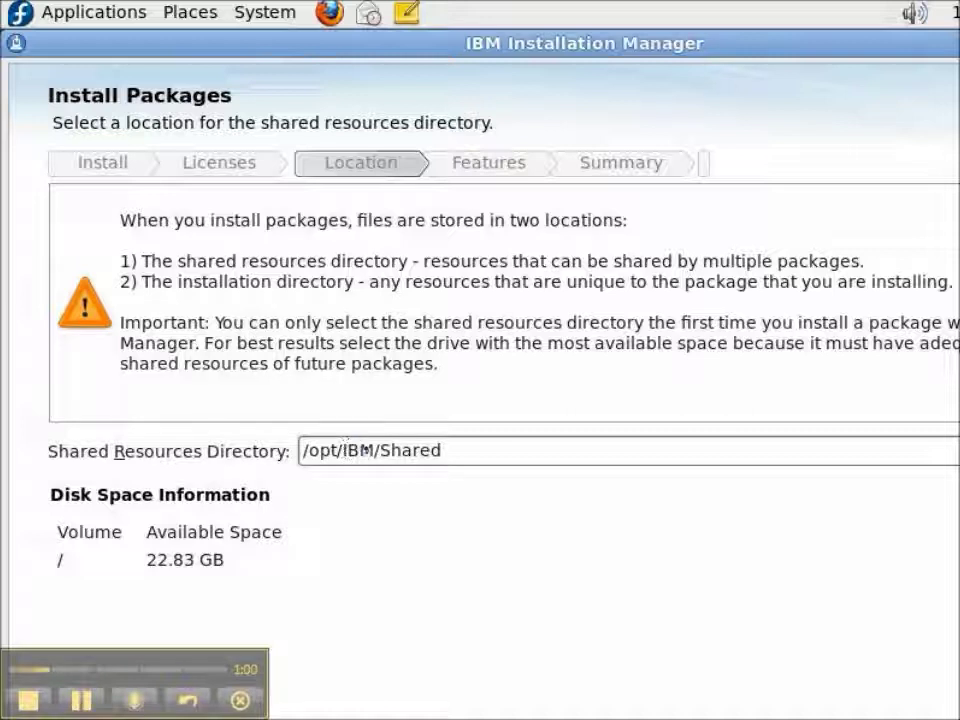
Change the shared resources directory to /opt/ibm/Shared.
{"action": "double_click", "coordinate": [350, 450]}
{"action": "type", "text": "I"}
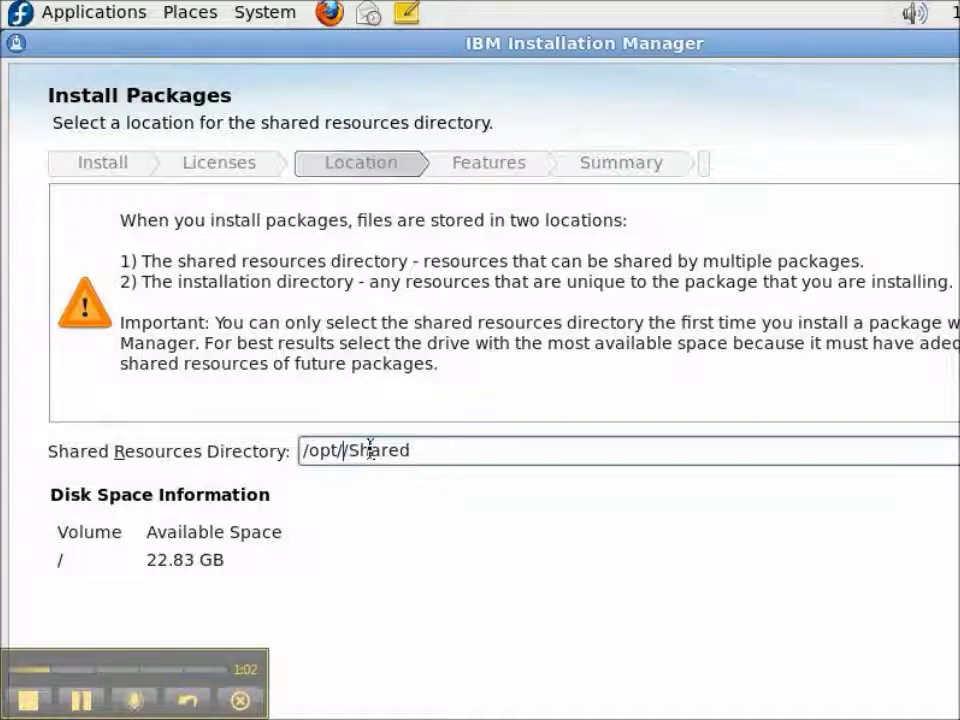
{"action": "type", "text": "bm"}
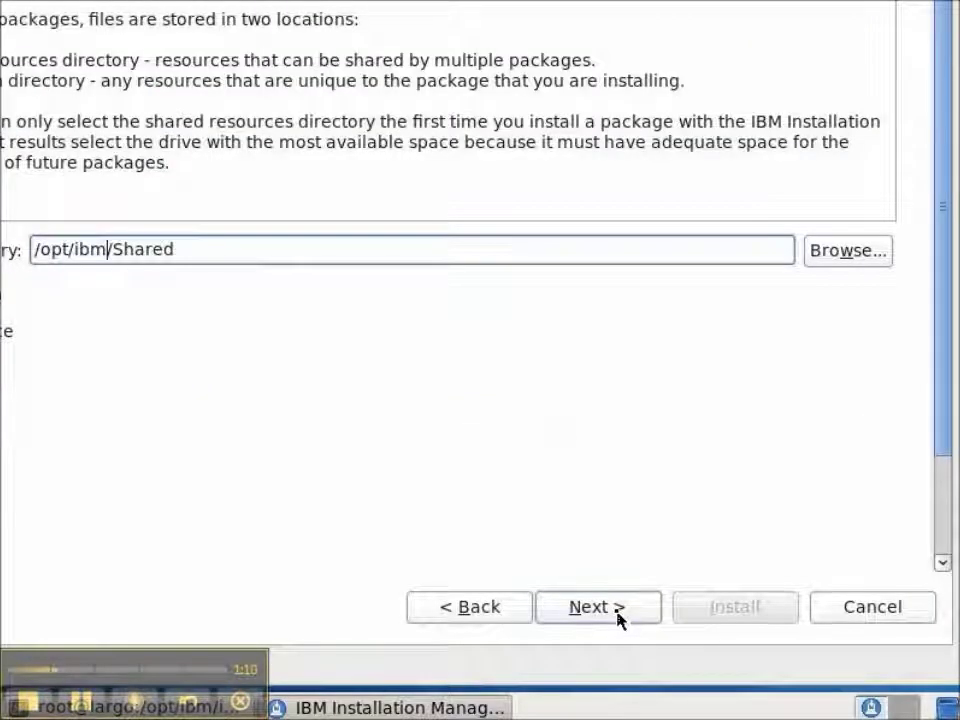
{"action": "left_click", "coordinate": [617, 619]}
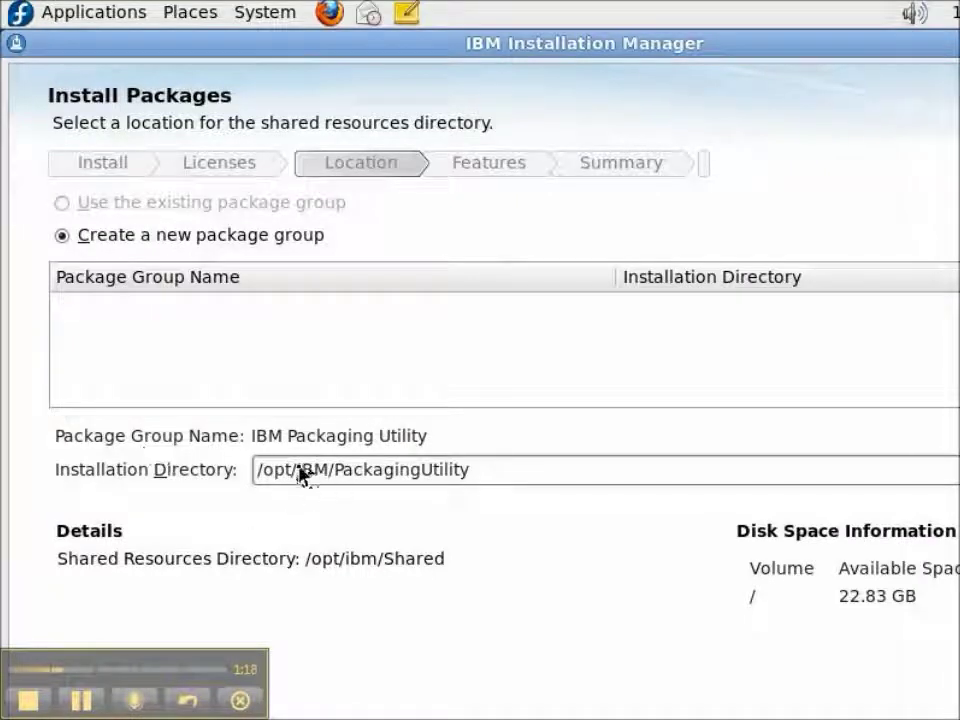
Set the Packaging Utility installation directory to /opt/ibm/pu.
{"action": "left_click_drag", "start_coordinate": [298, 466], "coordinate": [322, 466]}
{"action": "type", "text": "ibm"}
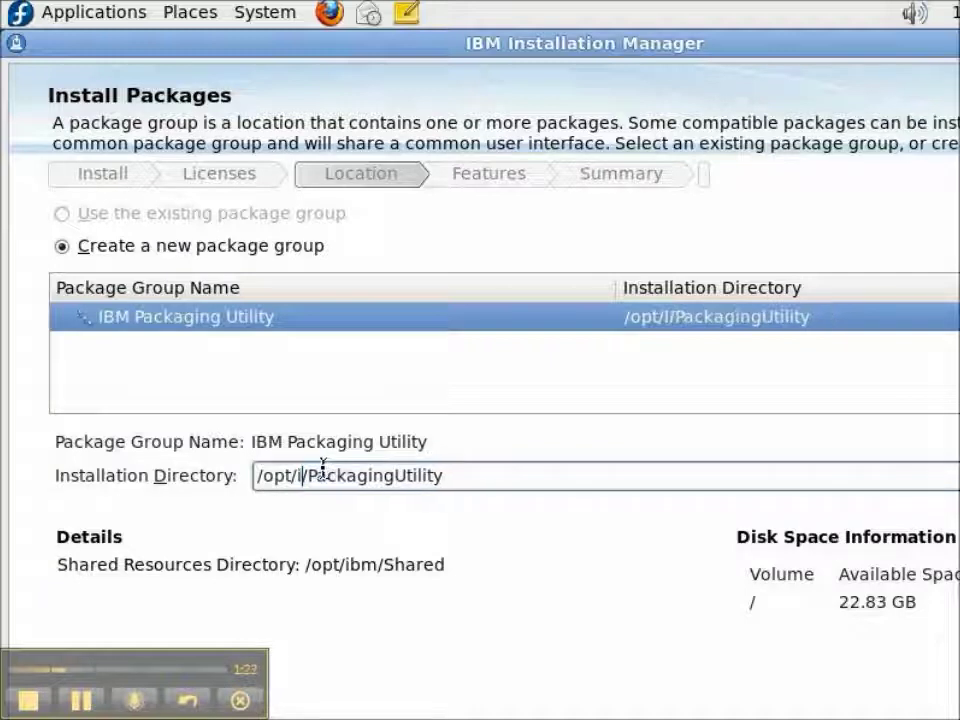
{"action": "key", "text": "shift+End"}
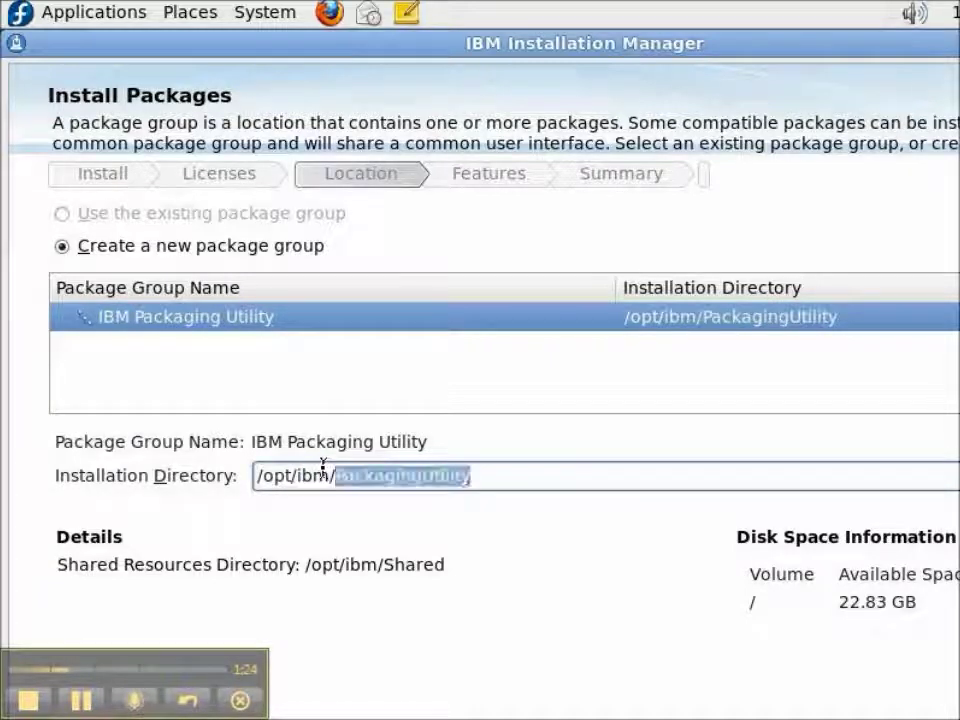
{"action": "type", "text": "pu"}
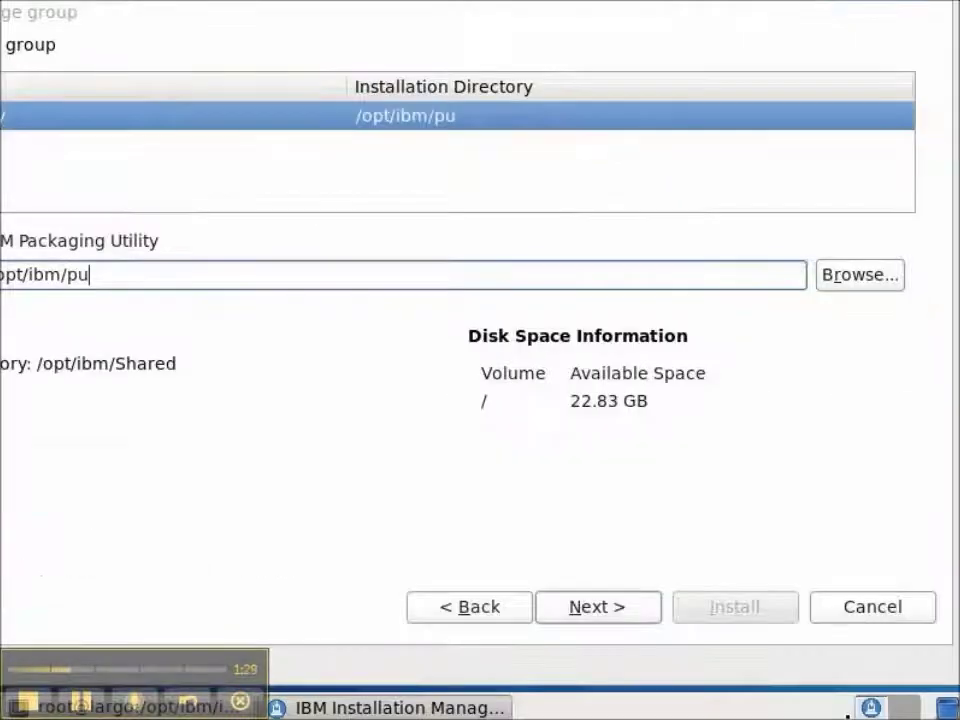
{"action": "left_click", "coordinate": [598, 607]}
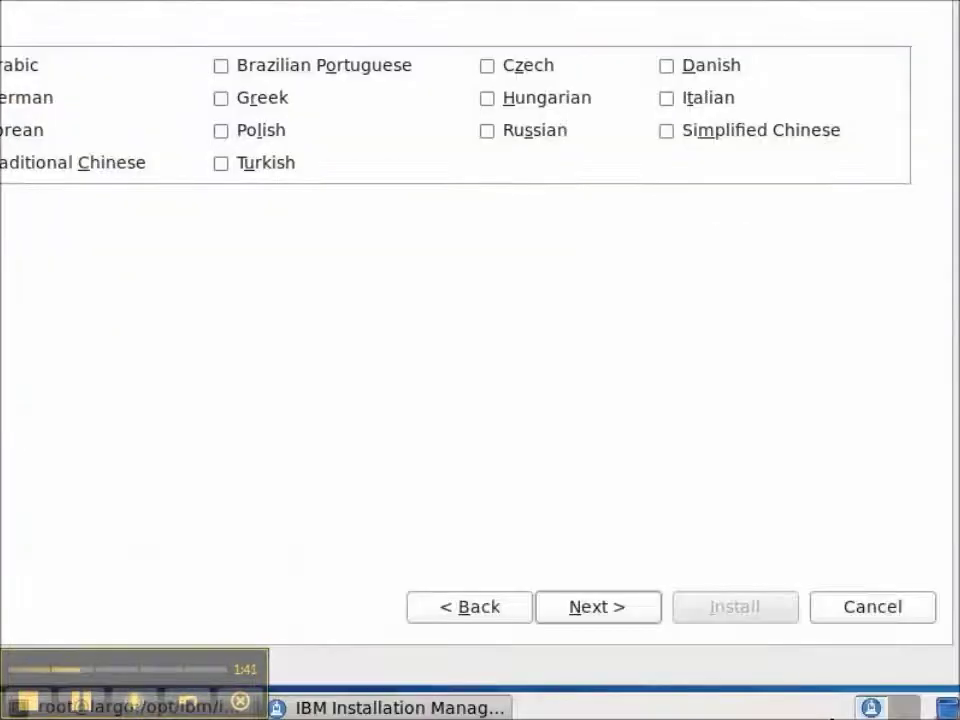
Keep the default translations and features, and start installing from the 88.09 MB summary.
{"action": "left_click", "coordinate": [574, 614]}
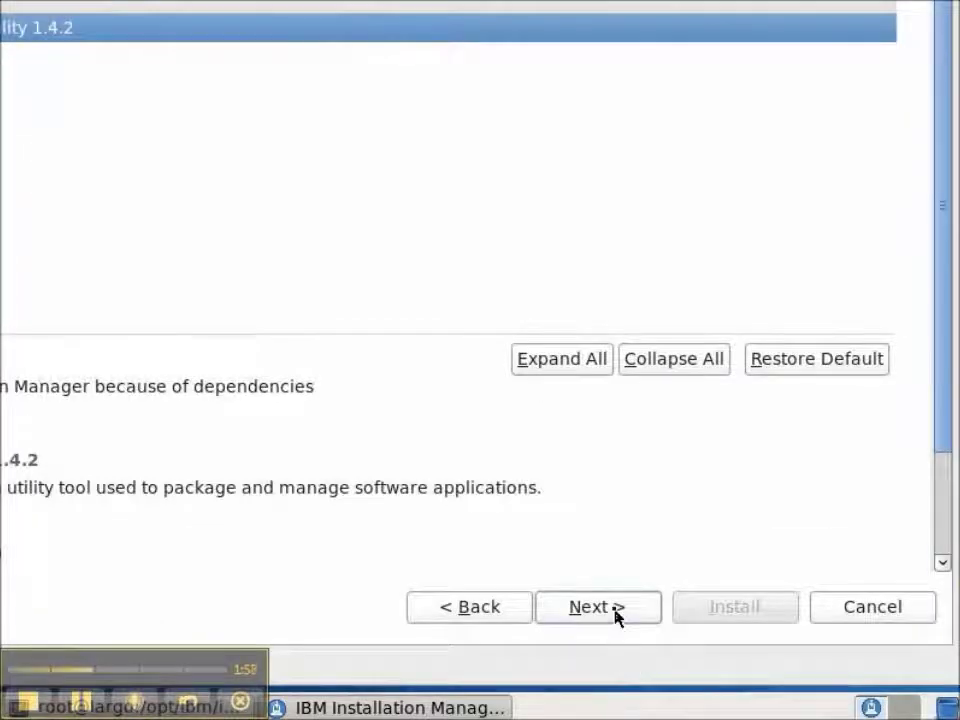
{"action": "left_click", "coordinate": [615, 617]}
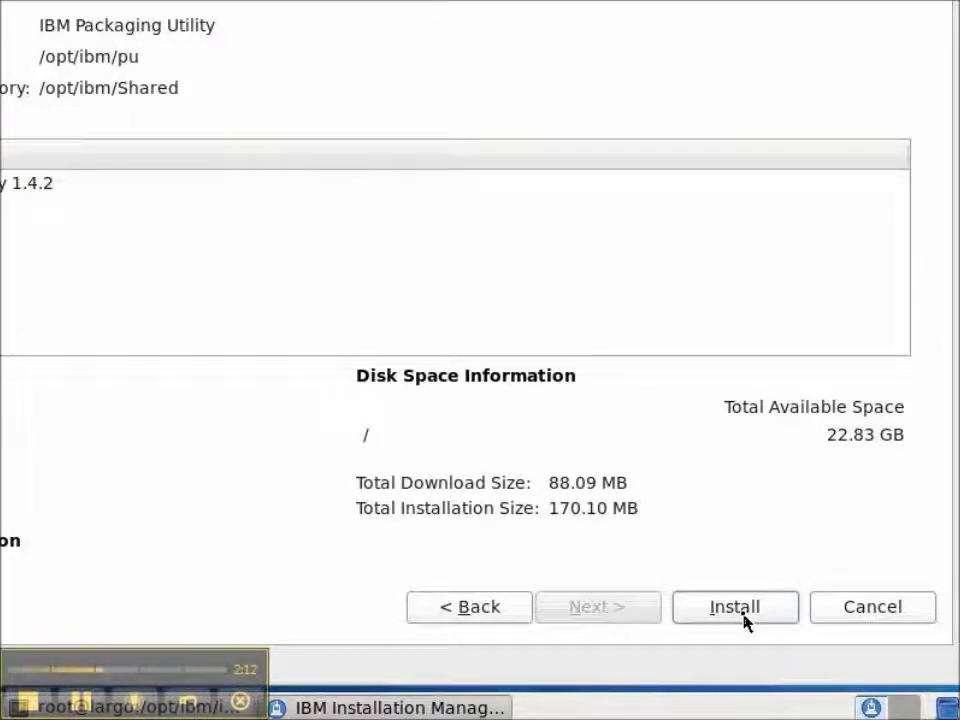
{"action": "left_click", "coordinate": [742, 612]}
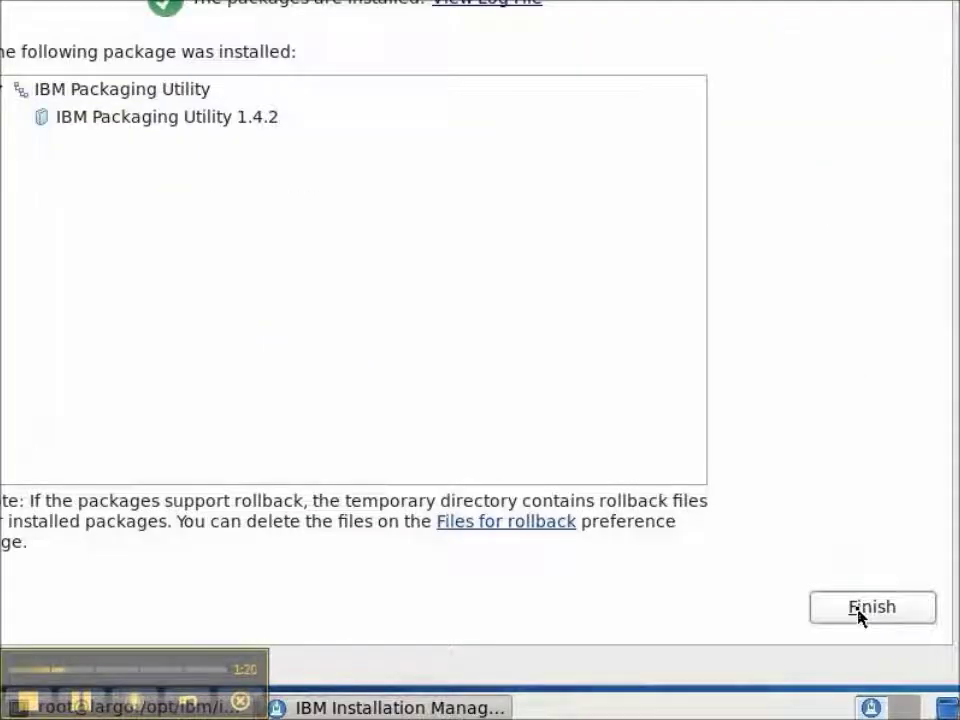
Finish the wizard once Packaging Utility 1.4.2 is installed, returning to the start page.
{"action": "left_click", "coordinate": [858, 617]}
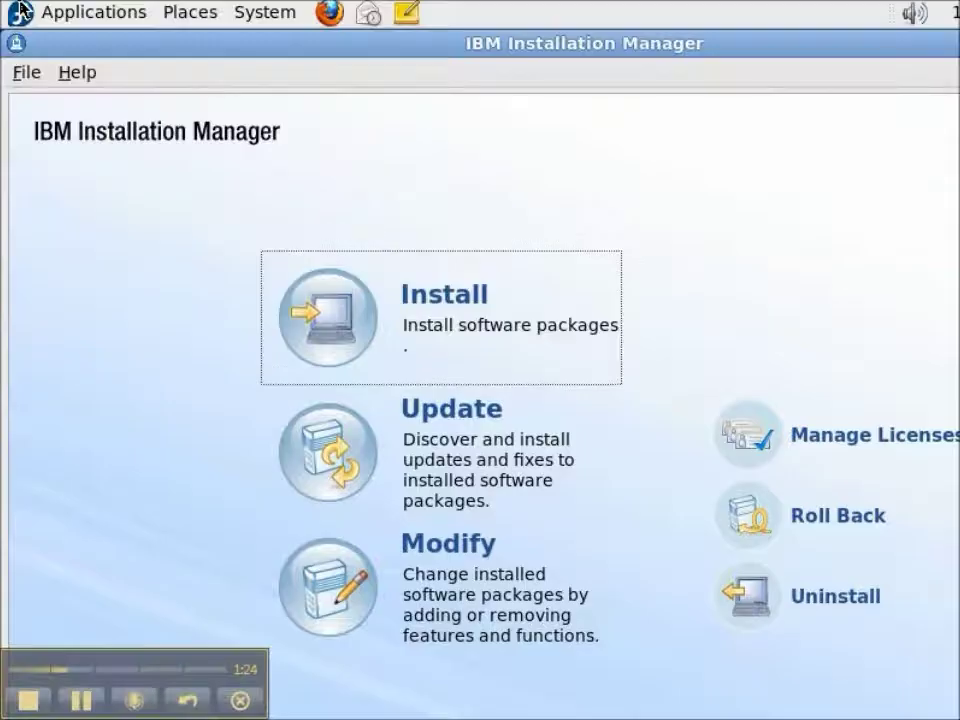
Verify IBM Packaging Utility_1.4.2 appears in Installed Packages at /opt/ibm/pu, then close that list.
{"action": "left_click", "coordinate": [26, 74]}
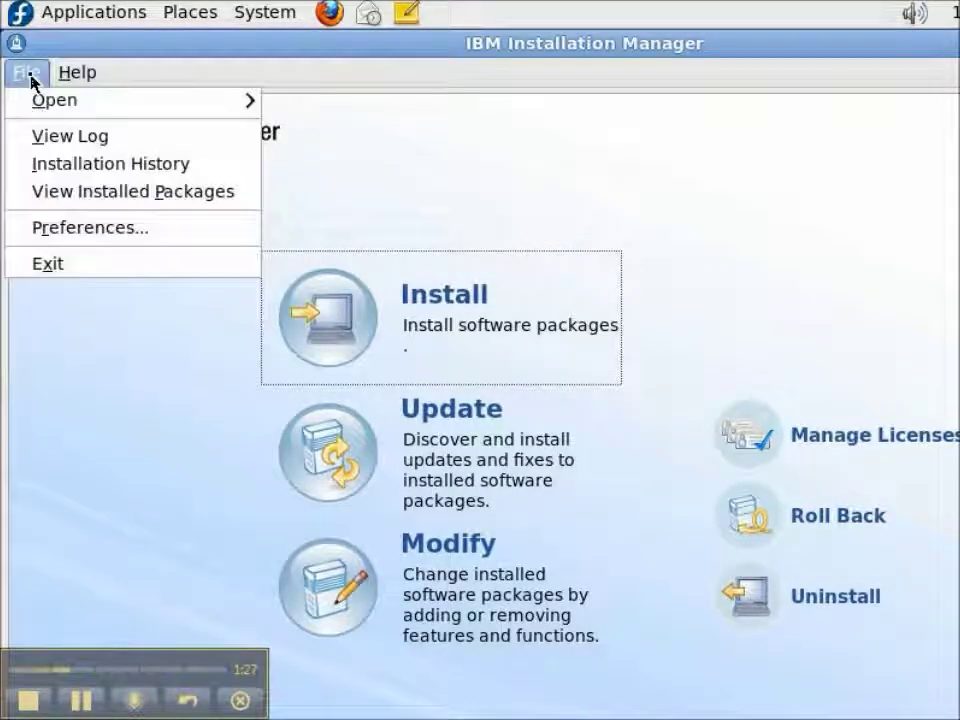
{"action": "left_click", "coordinate": [31, 199]}
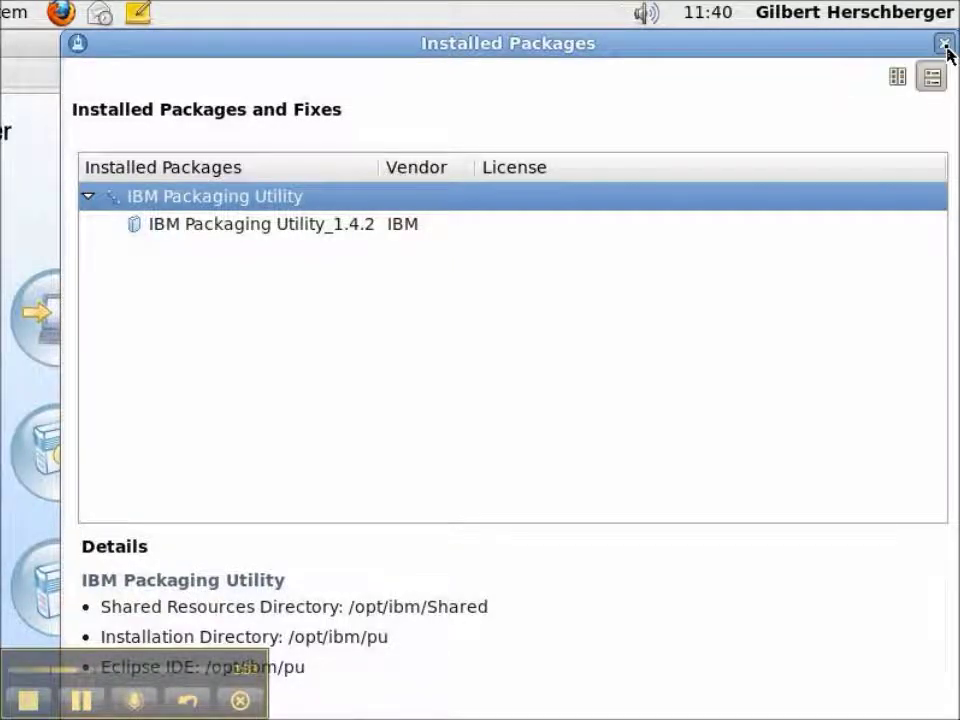
{"action": "left_click", "coordinate": [945, 44]}
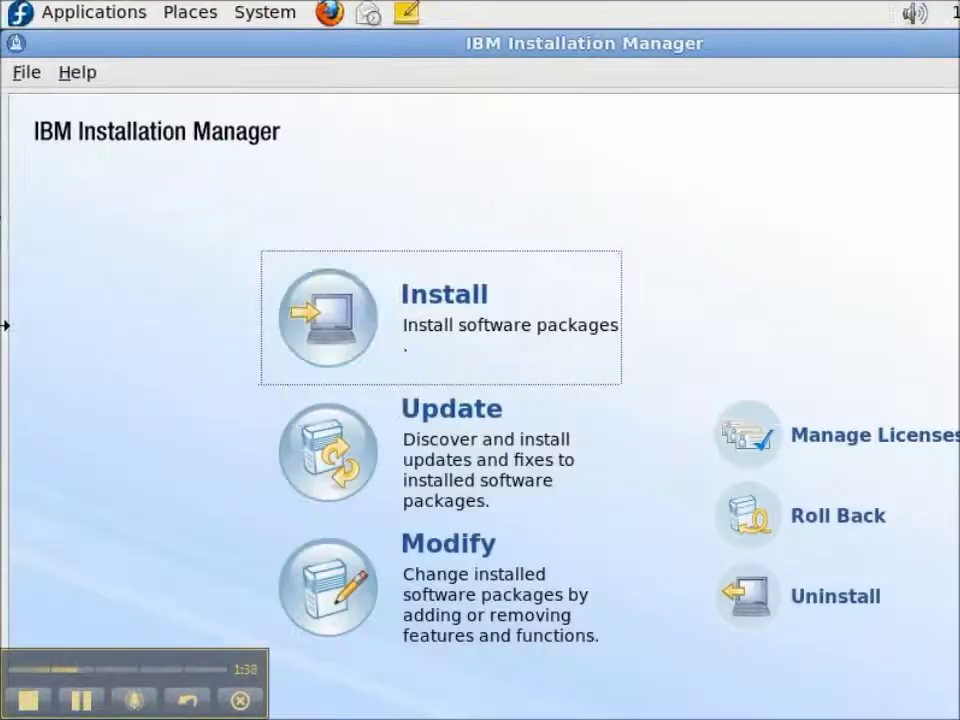
{"action": "left_click", "coordinate": [18, 74]}
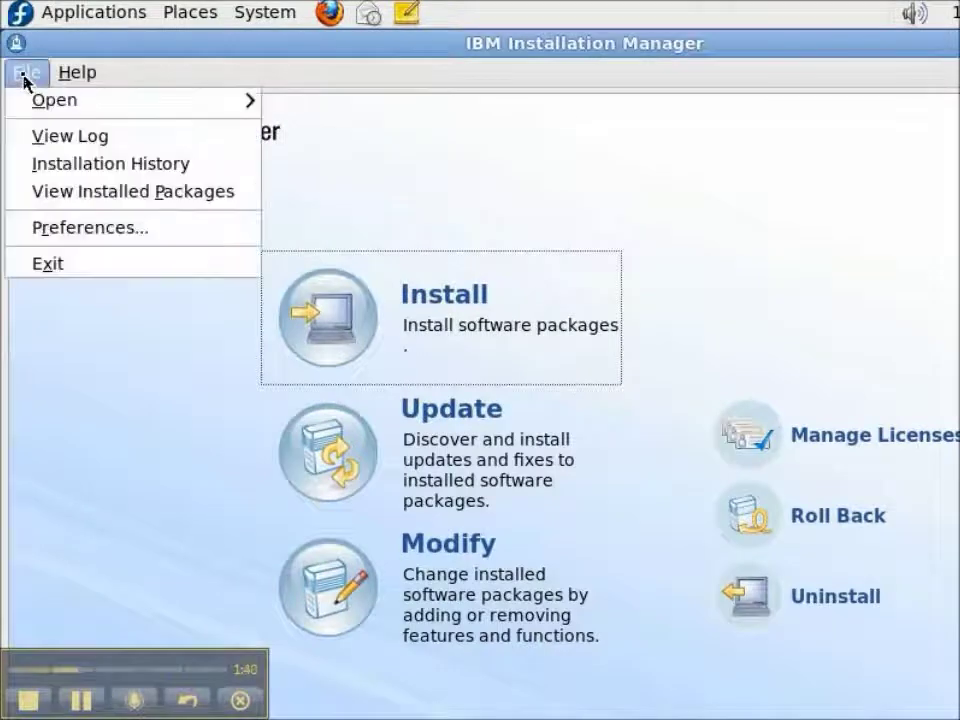
Quit Installation Manager, then exit the root shell and the terminal with two exit commands.
{"action": "left_click", "coordinate": [25, 268]}
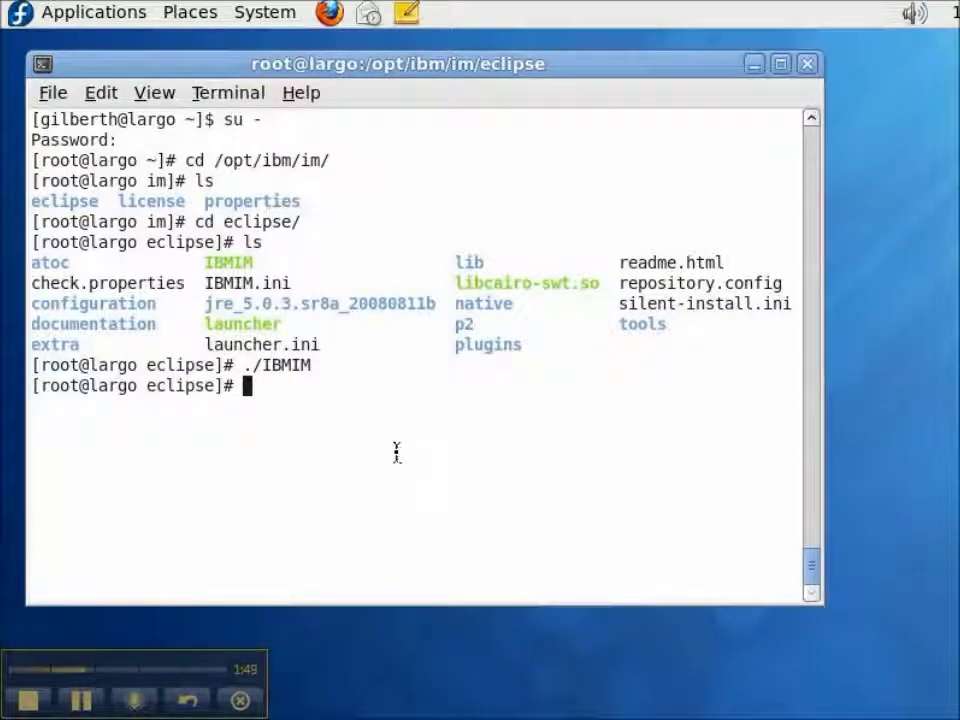
{"action": "type", "text": "exit"}
{"action": "key", "text": "Return"}
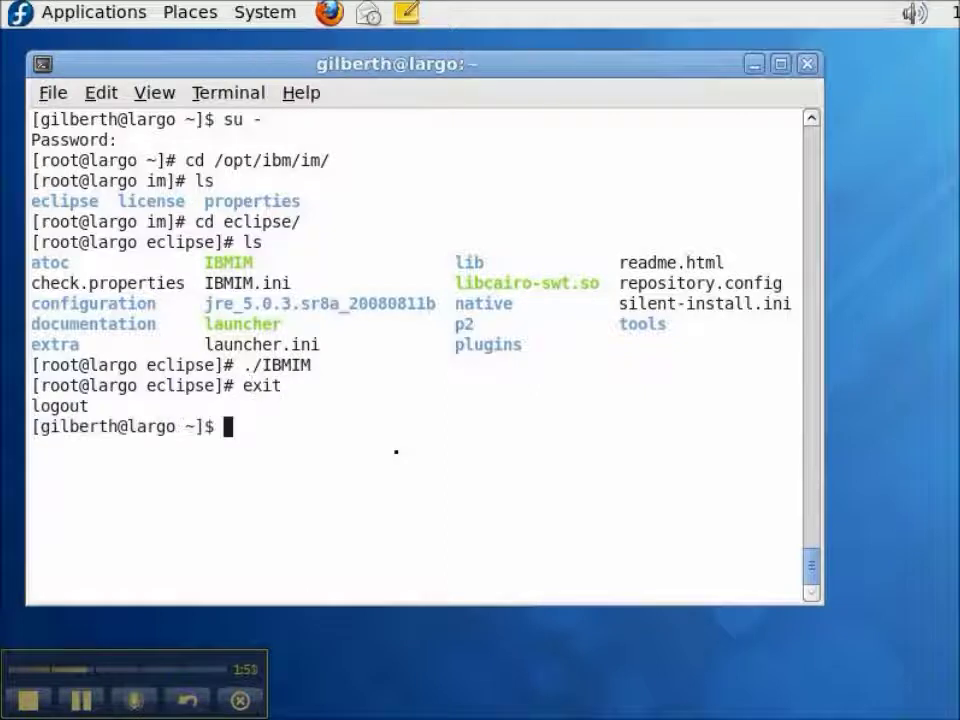
{"action": "type", "text": "exit"}
{"action": "key", "text": "Return"}
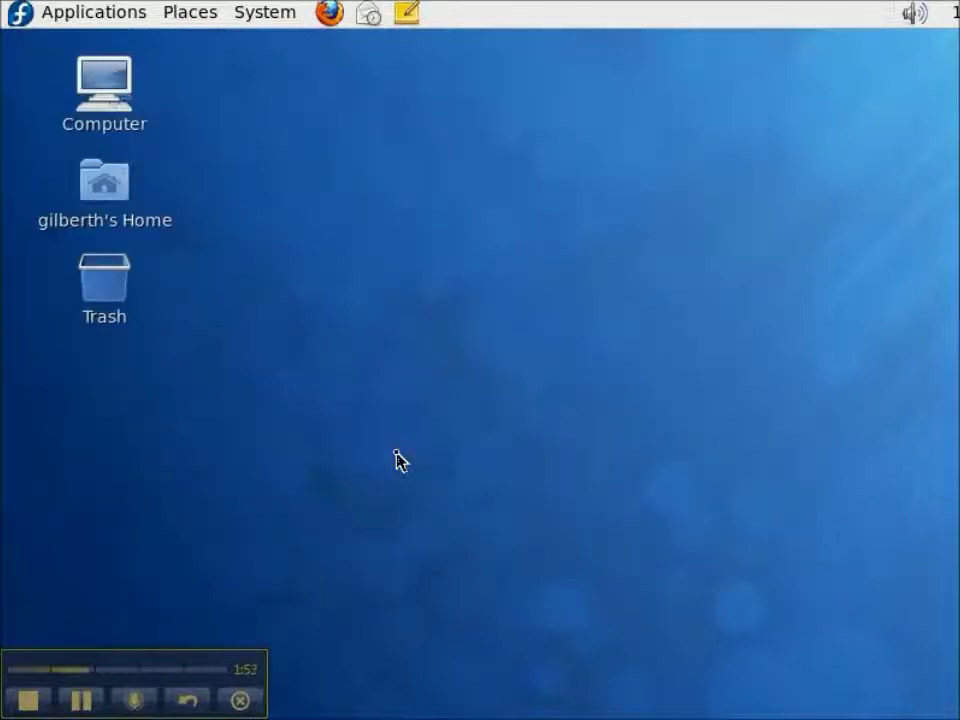